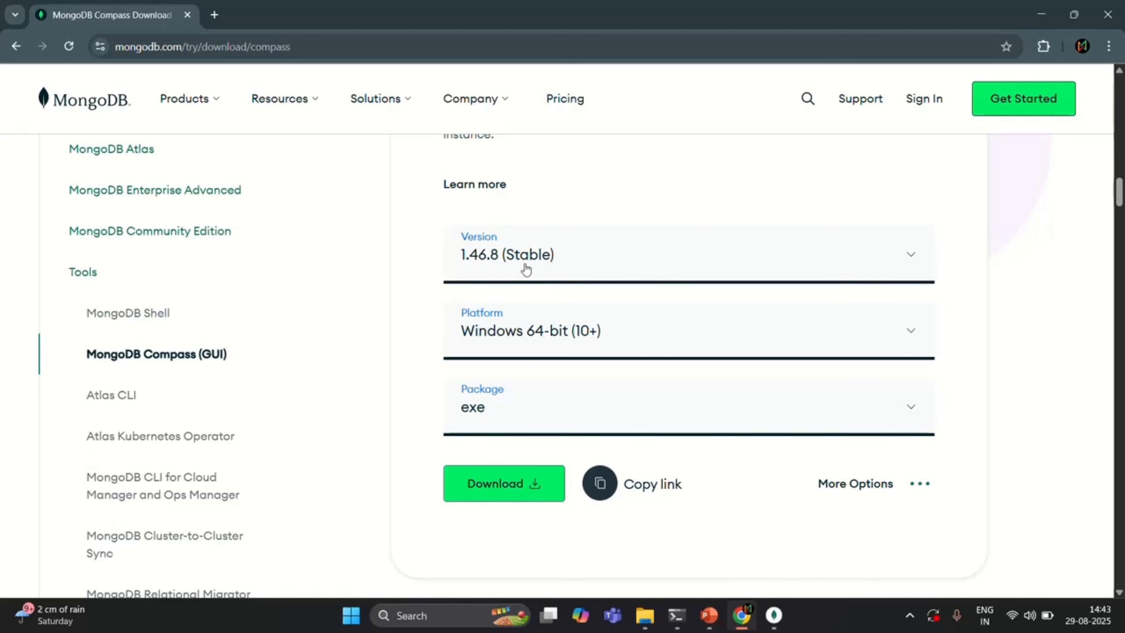
- Download MongoDB Compass 1.46.8 (Stable) for Windows 64-bit (10+) as an exe package
left_click(909, 412)
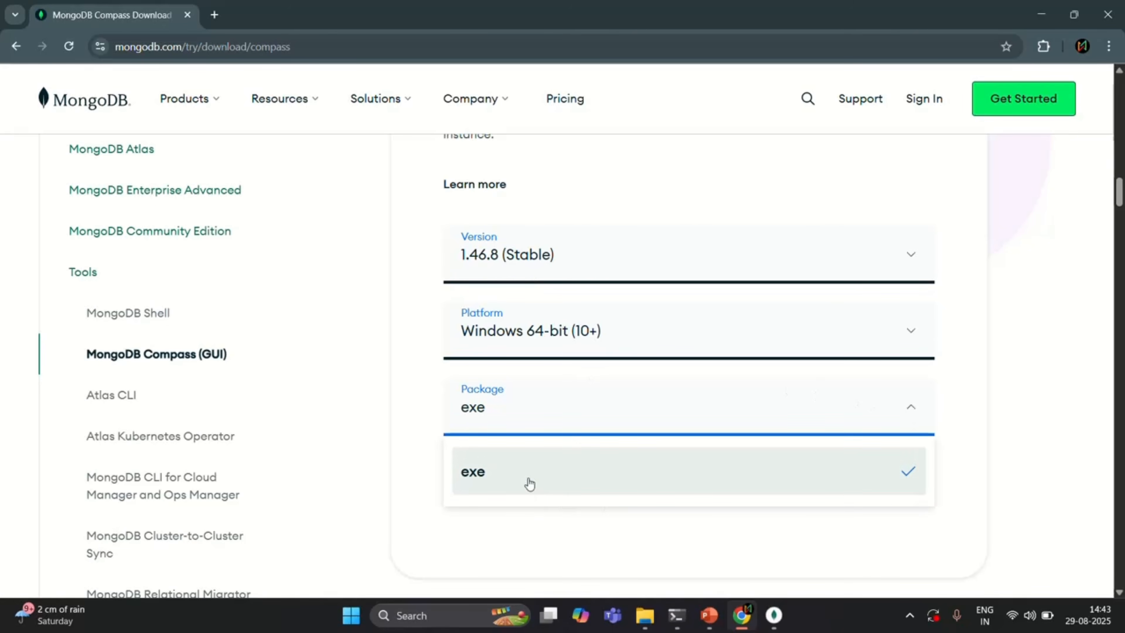
scroll(515, 475, "down", 1)
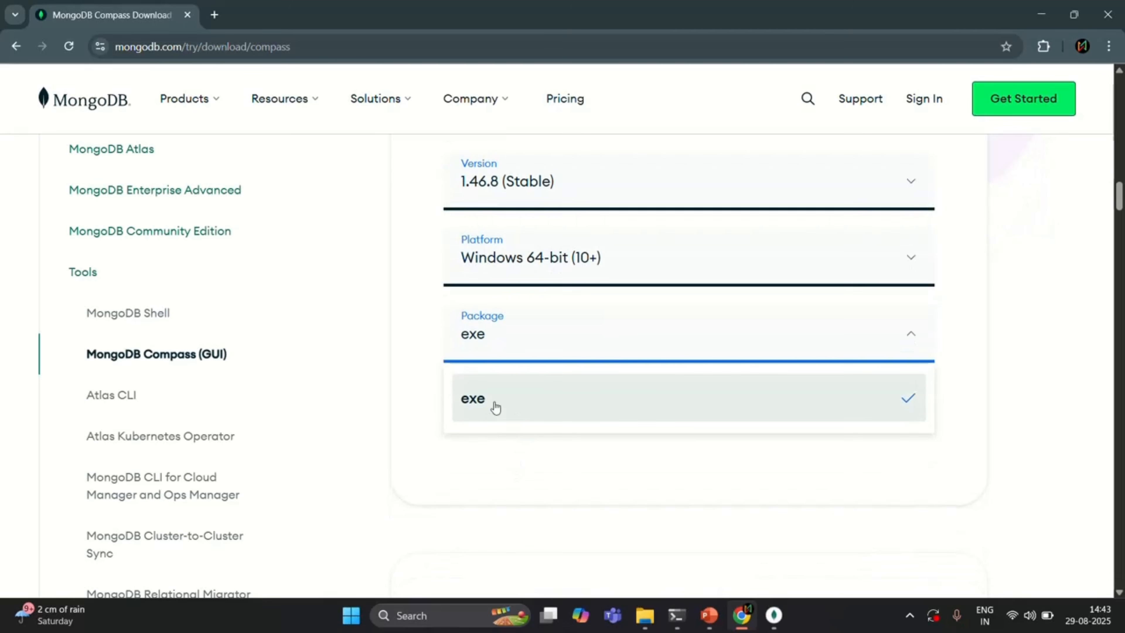
left_click(518, 404)
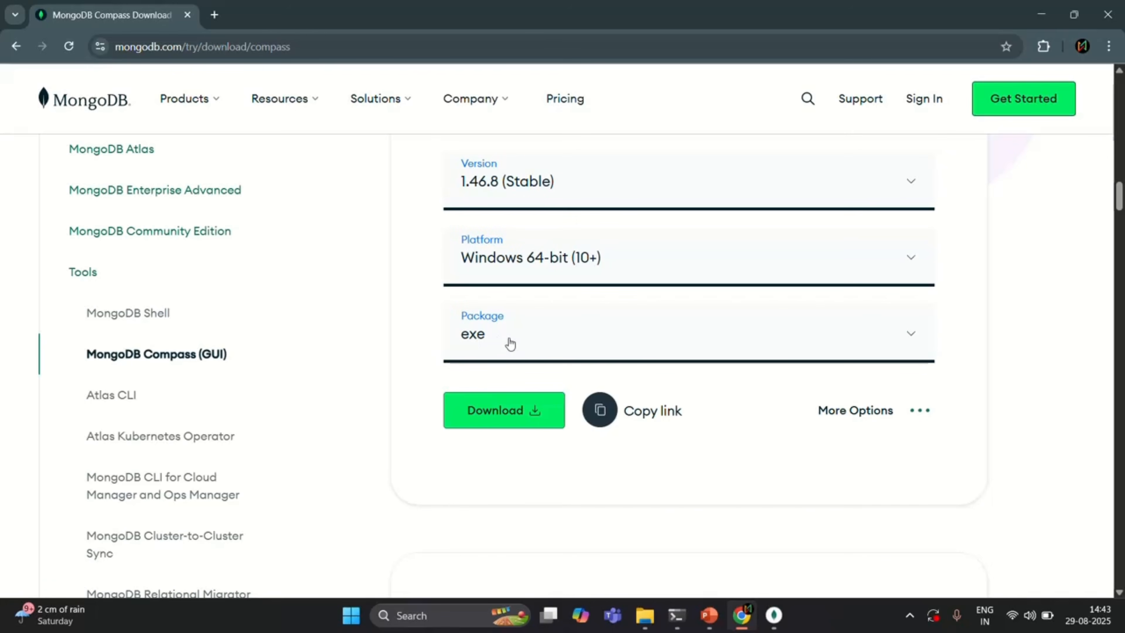
scroll(514, 346, "up", 1)
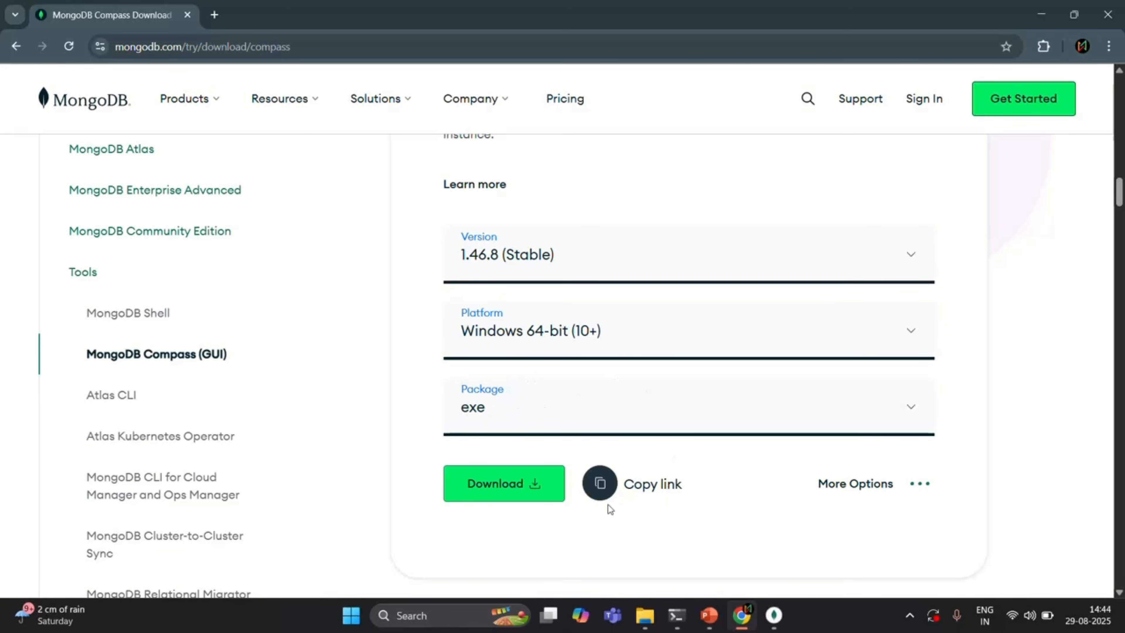
left_click(509, 483)
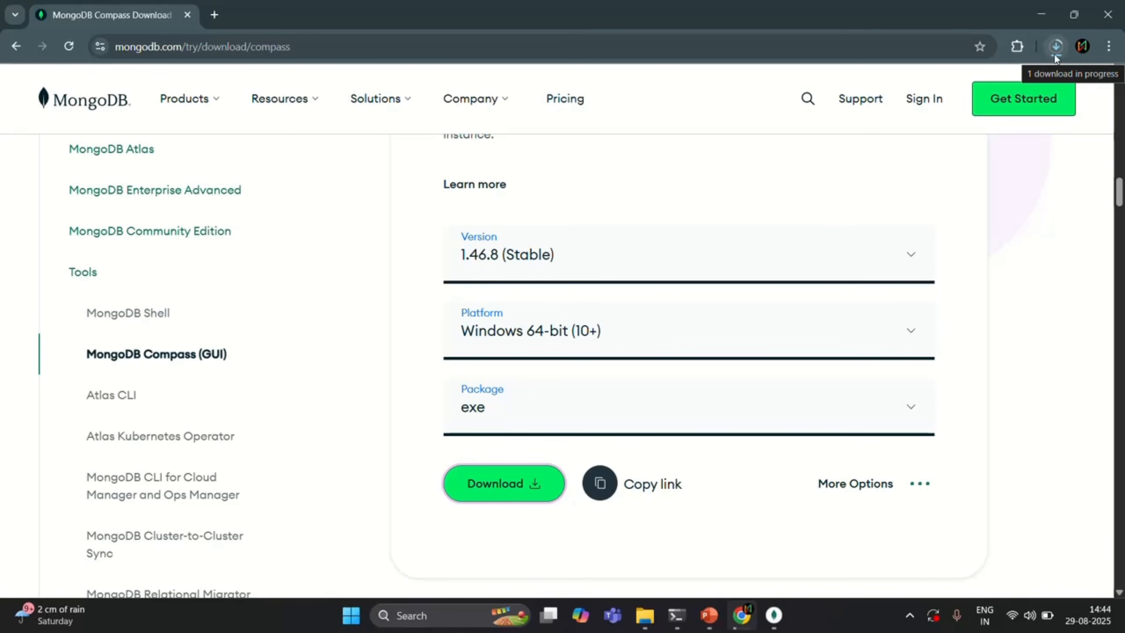
key("alt")
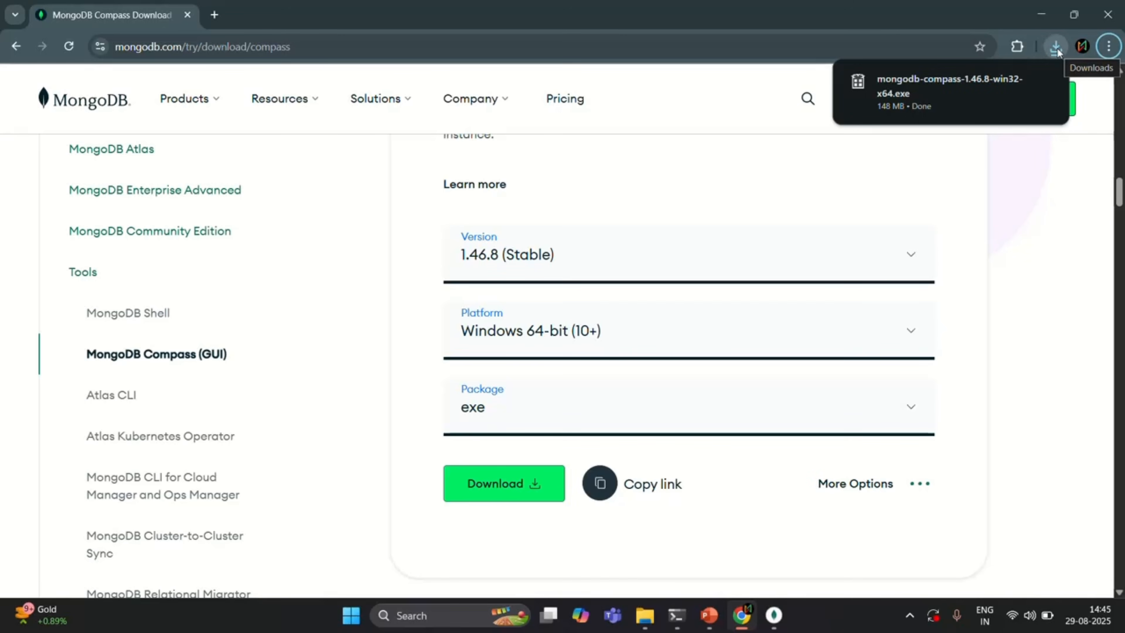
- Run the downloaded mongodb-compass-1.46.8-win32-x64.exe installer and maximize the MongoDB Compass window
mouse_move(962, 81)
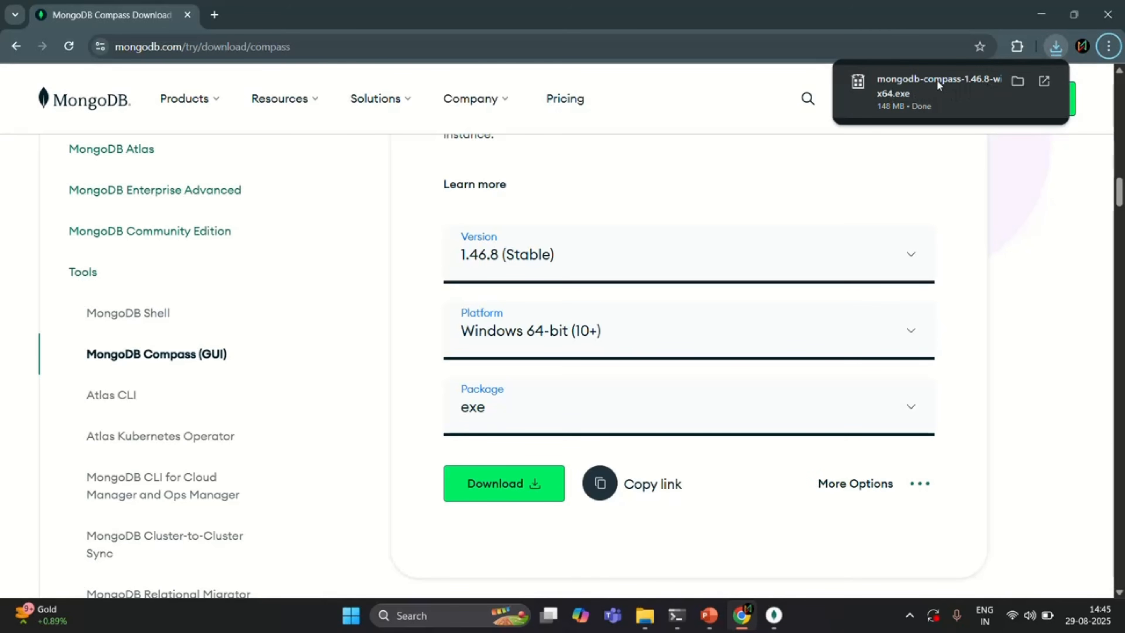
left_click(924, 91)
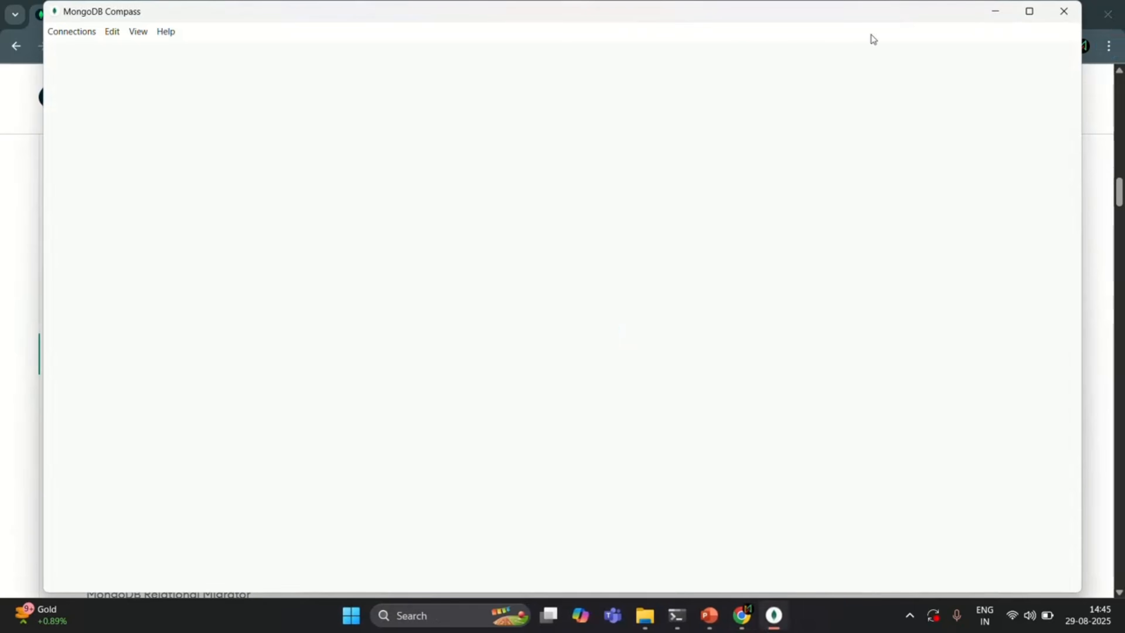
left_click(1029, 11)
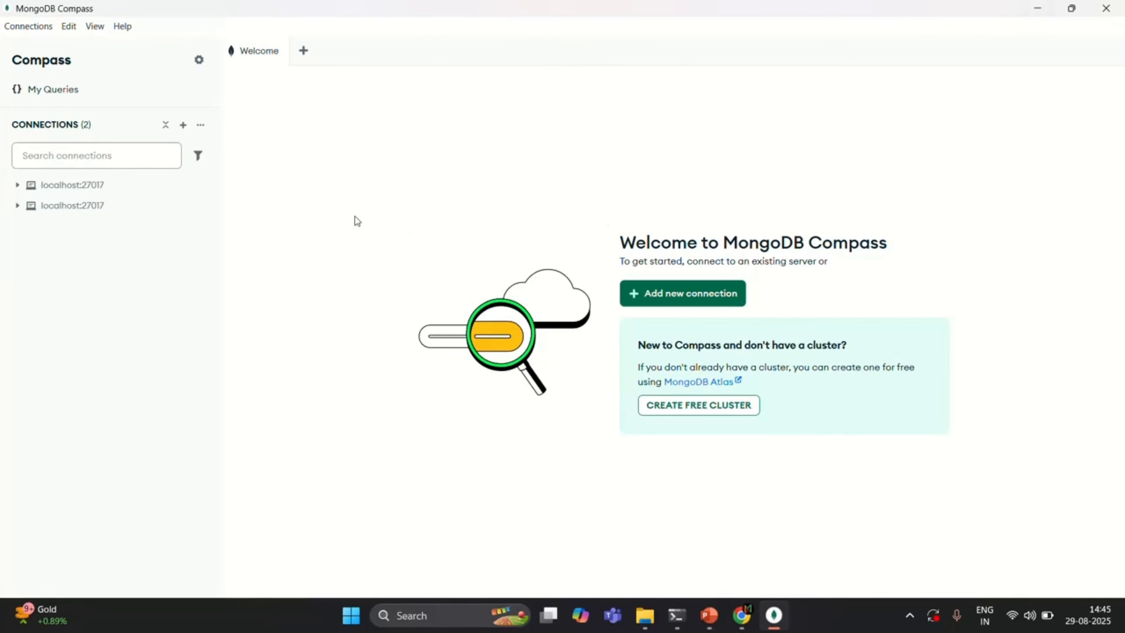
- Remove both saved localhost:27017 connections from the connections list
left_click(201, 185)
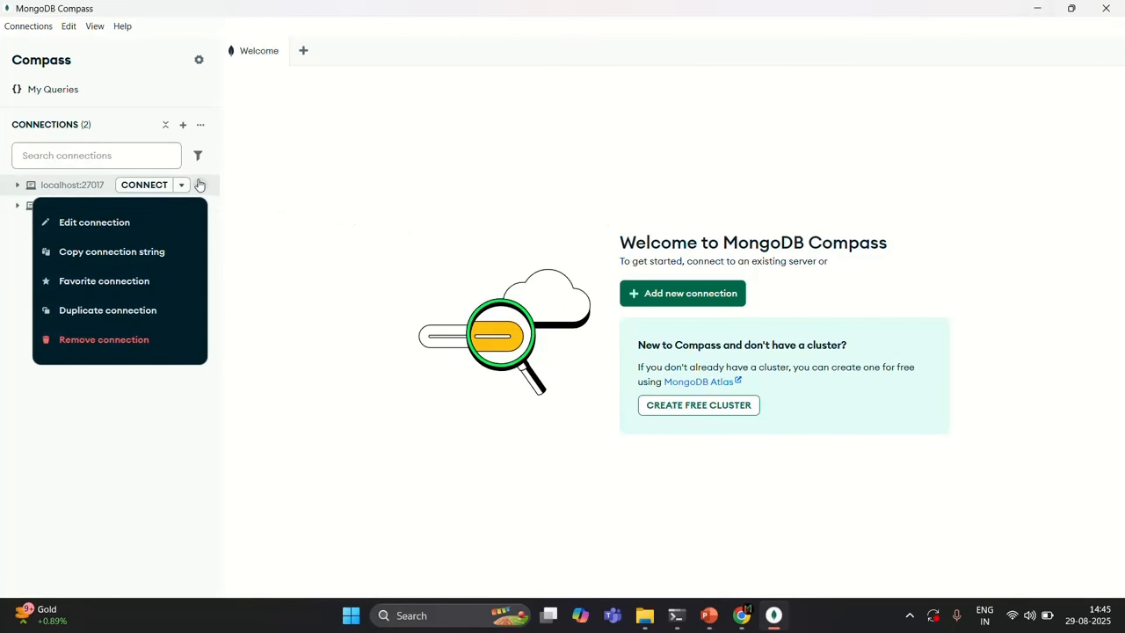
left_click(141, 340)
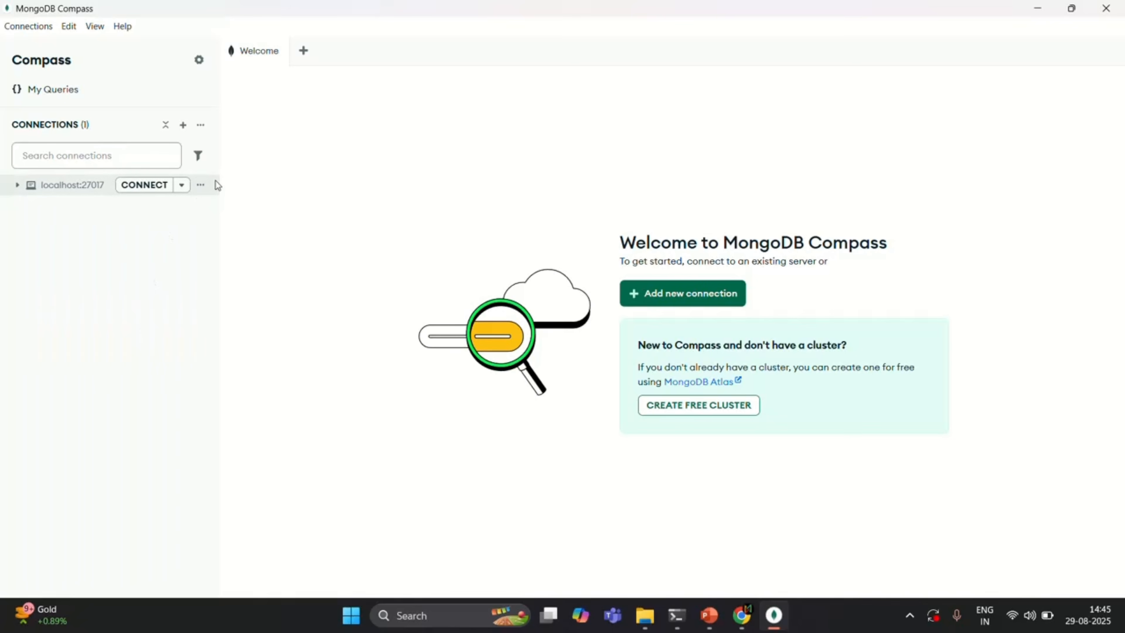
left_click(202, 186)
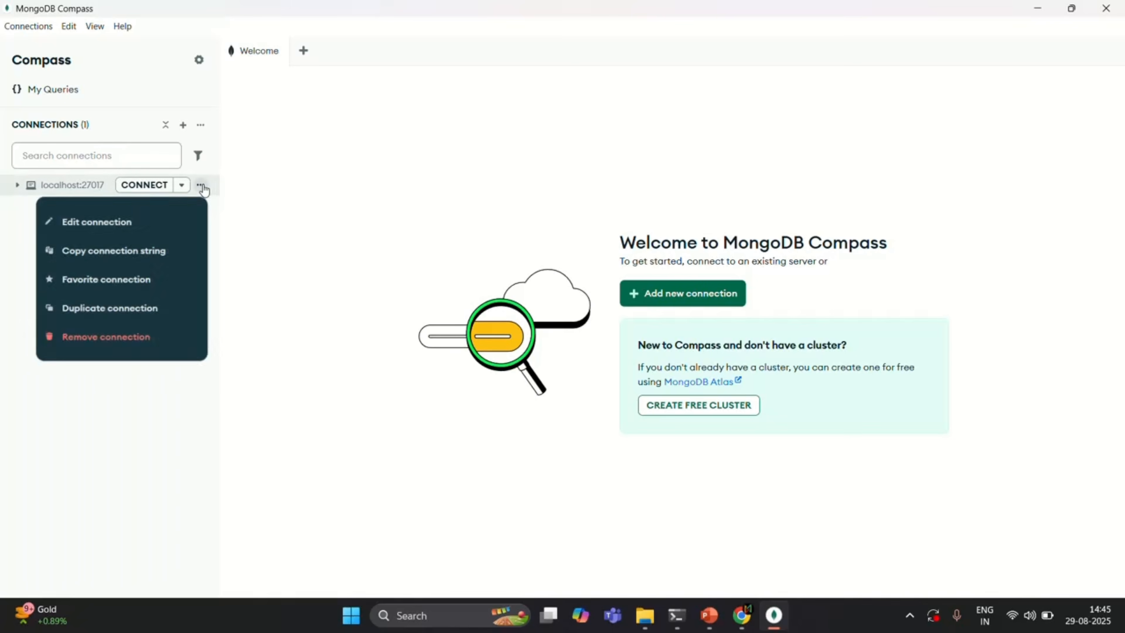
left_click(140, 341)
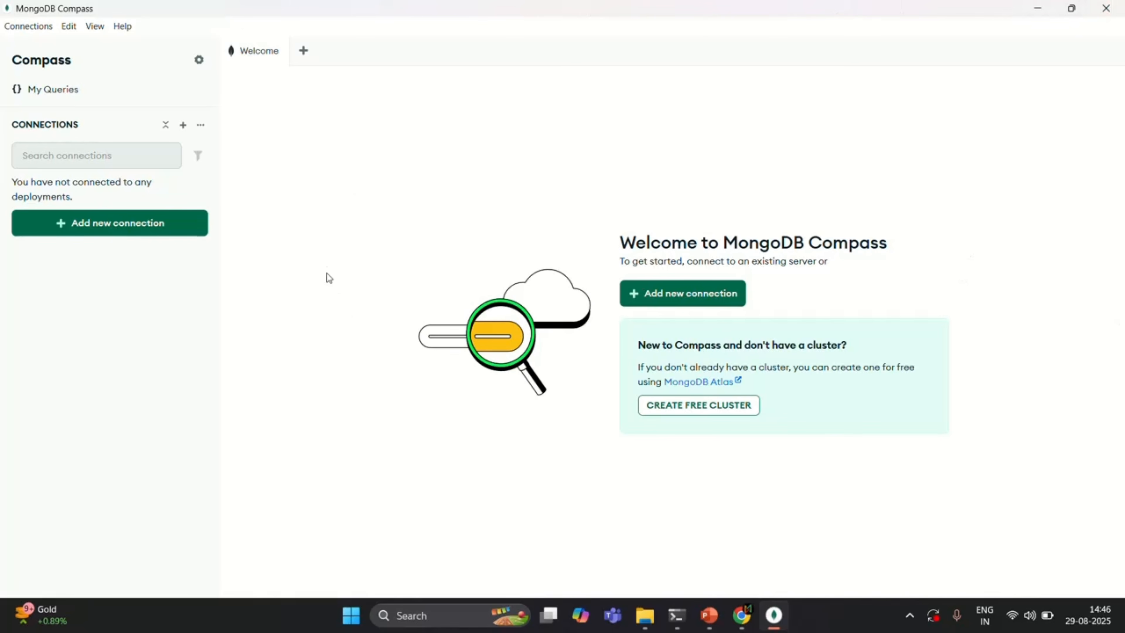
- Start a new connection with the URI mongodb://localhost:27017/ and name it Local Connection
left_click(136, 224)
left_click(395, 246)
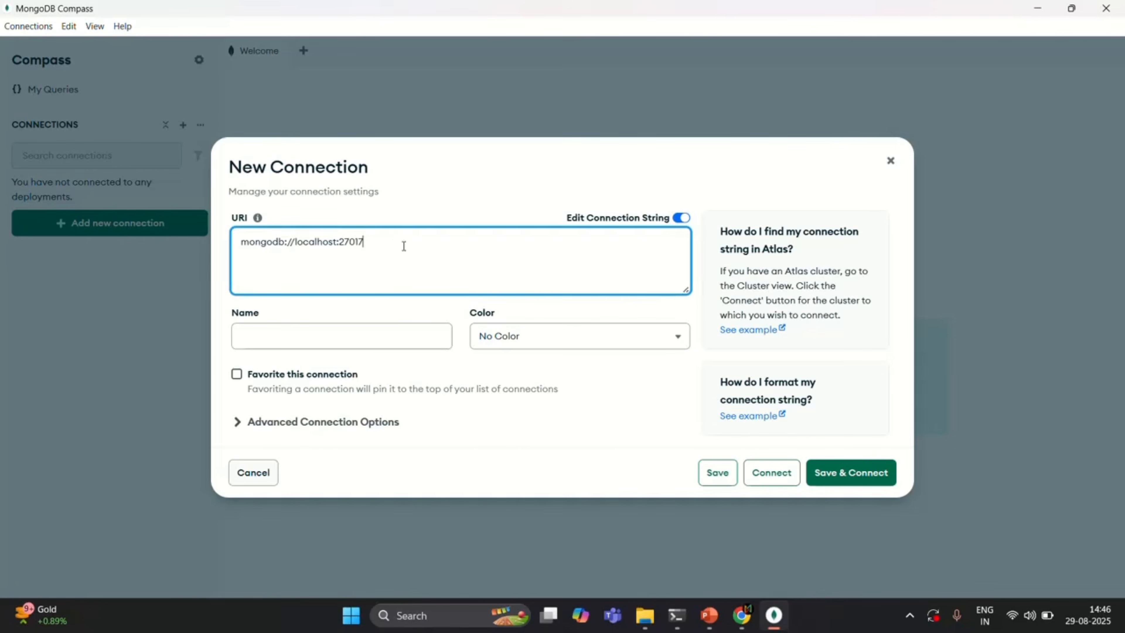
left_click_drag(372, 240, 232, 246)
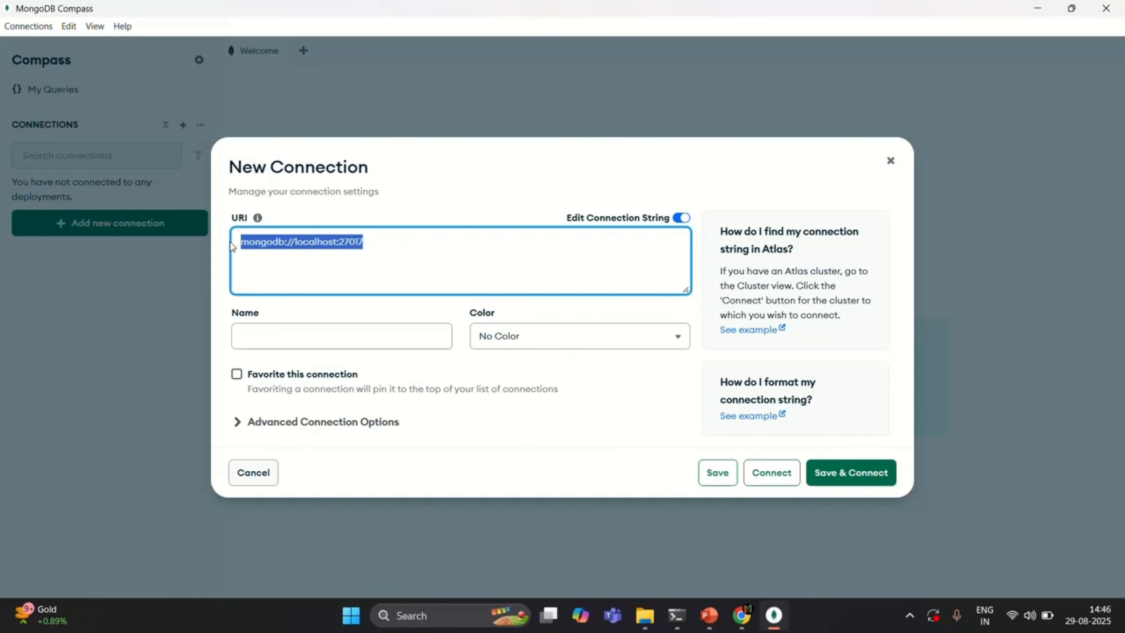
left_click_drag(389, 244, 230, 243)
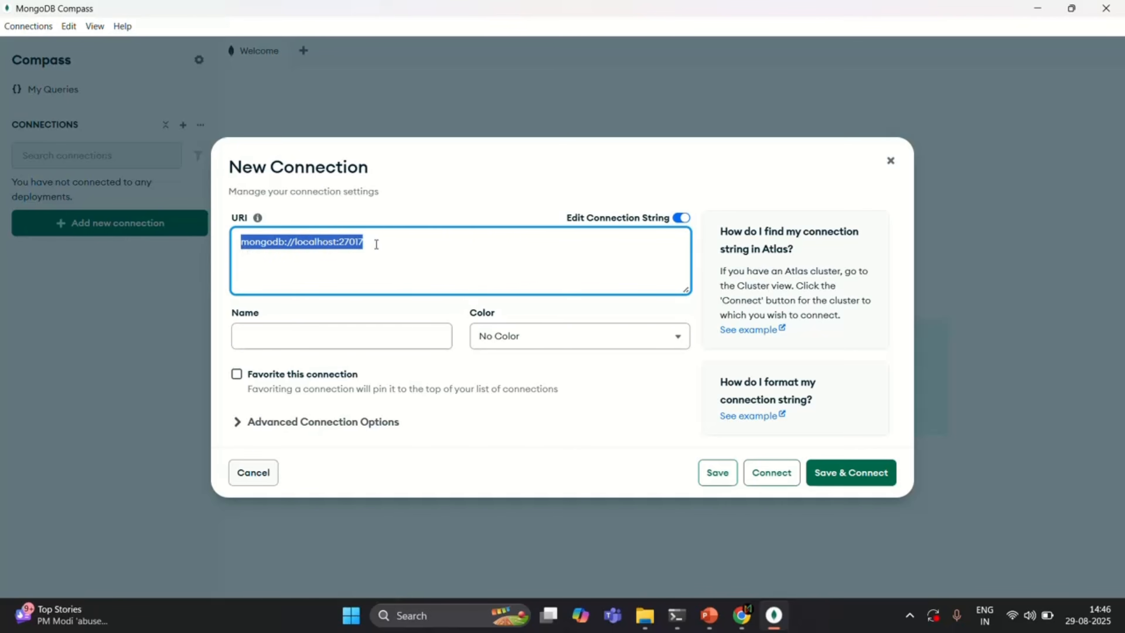
left_click(376, 244)
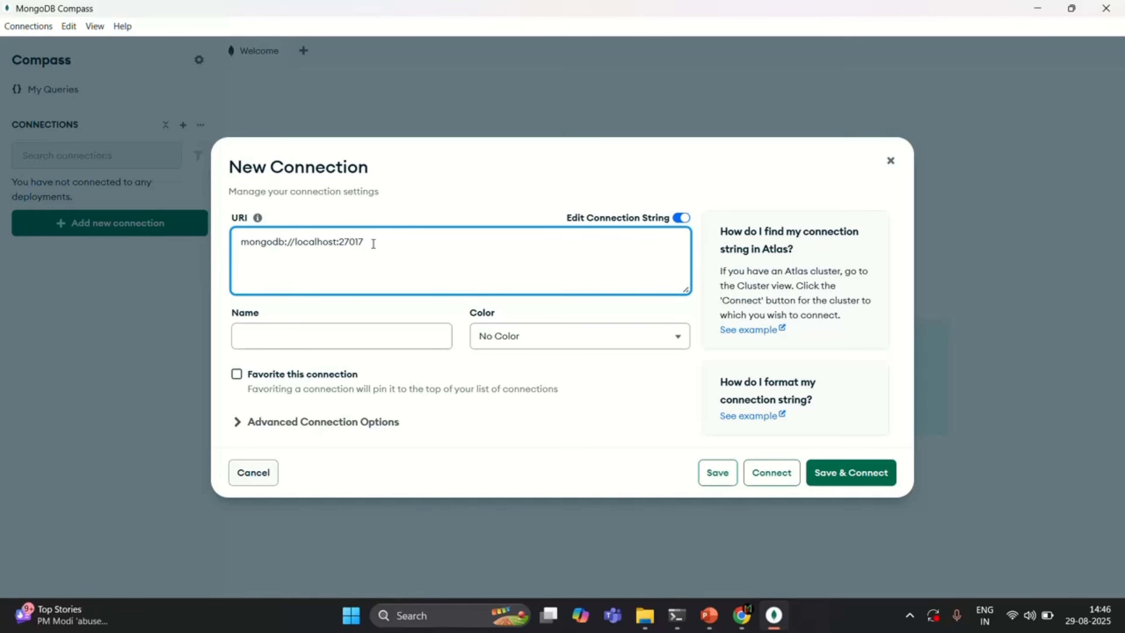
left_click_drag(374, 244, 223, 249)
left_click(383, 241)
left_click(333, 336)
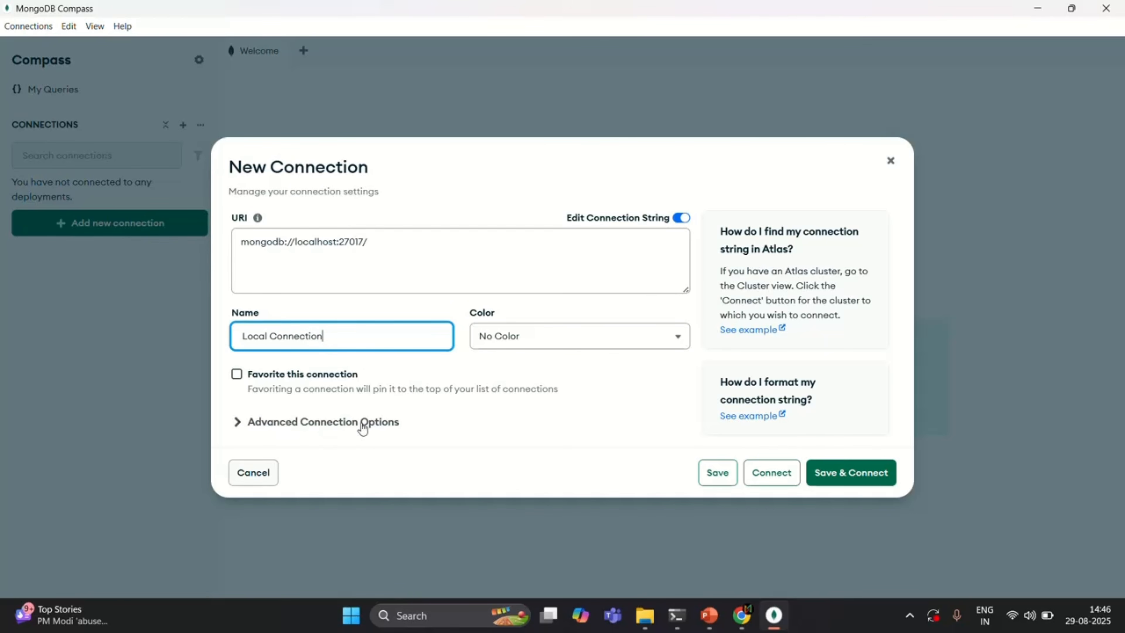
- In the advanced connection options, use Username/Password authentication with the username admin and enter the account password
left_click(238, 423)
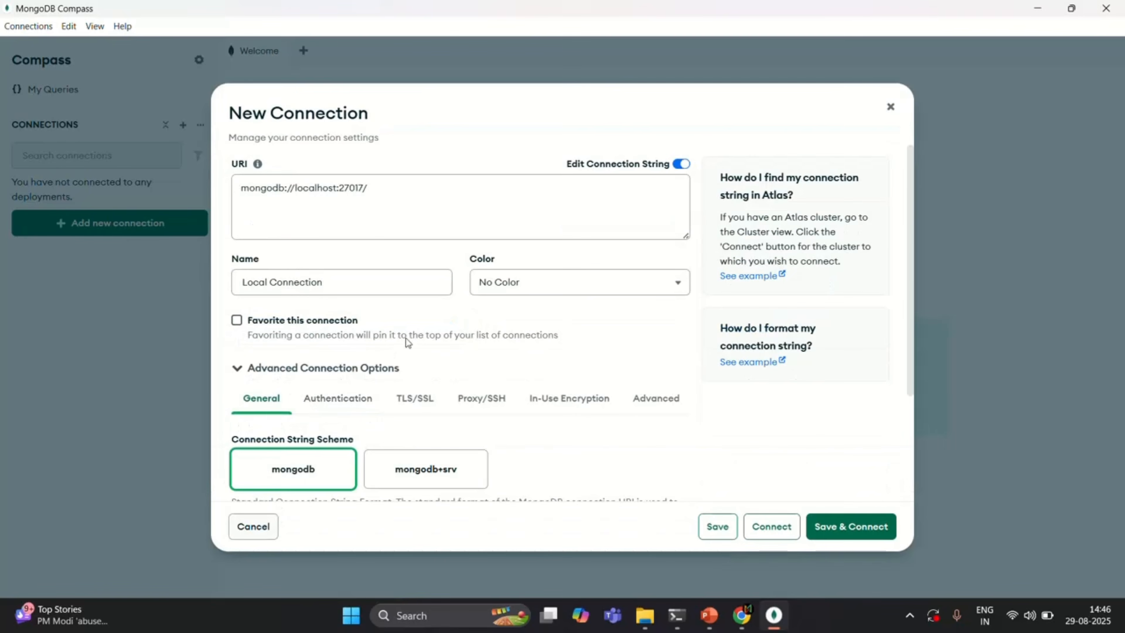
scroll(479, 328, "down", 2)
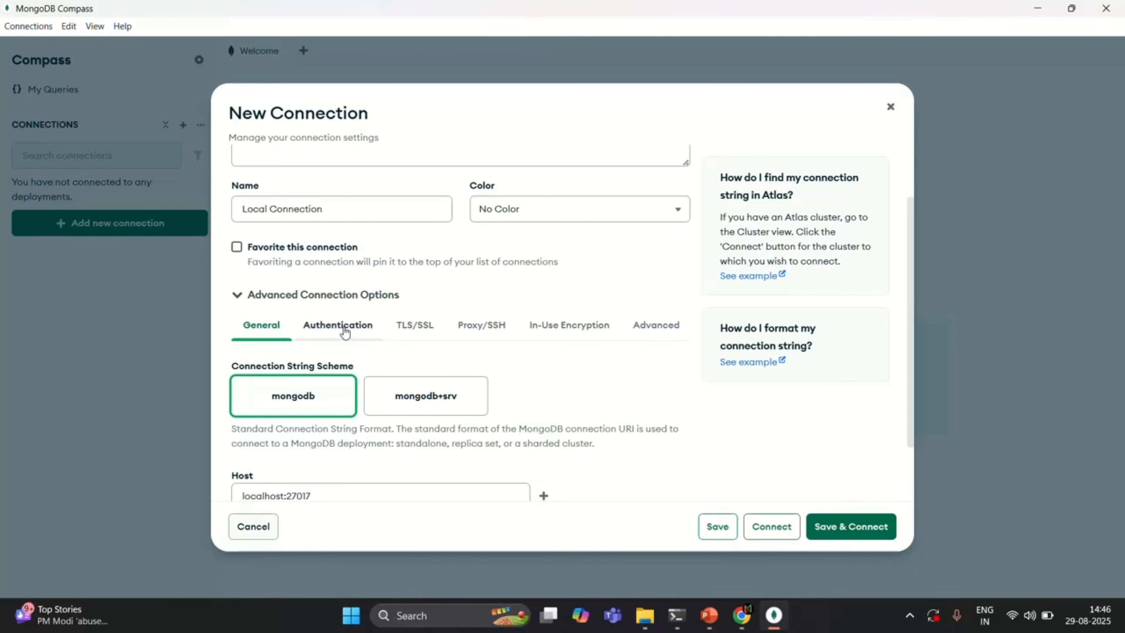
left_click(347, 331)
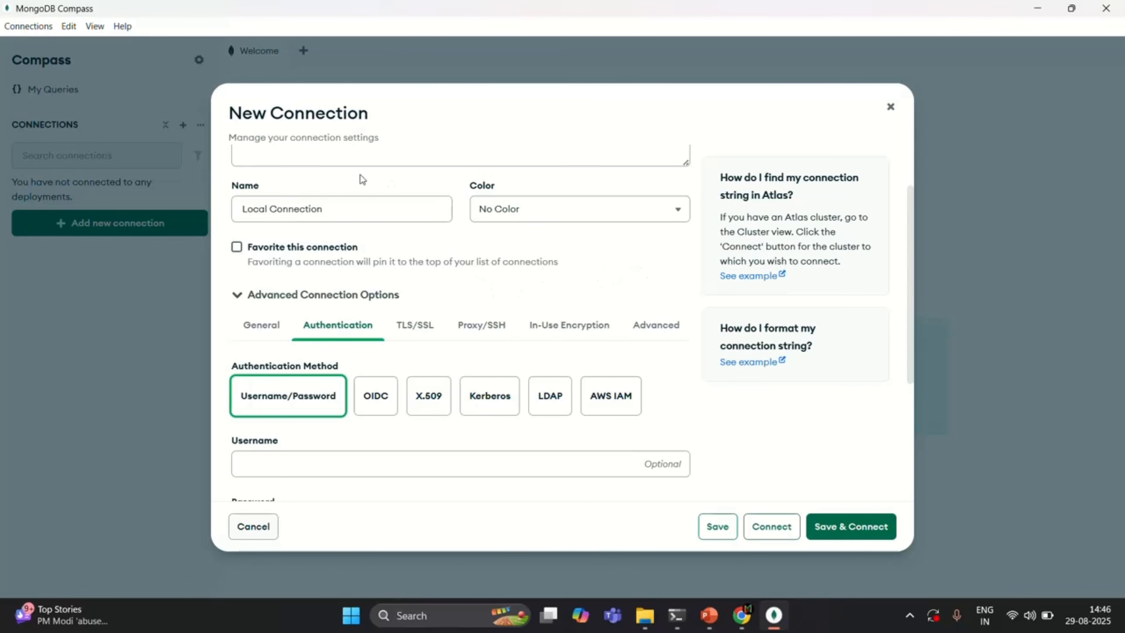
scroll(530, 328, "down", 2)
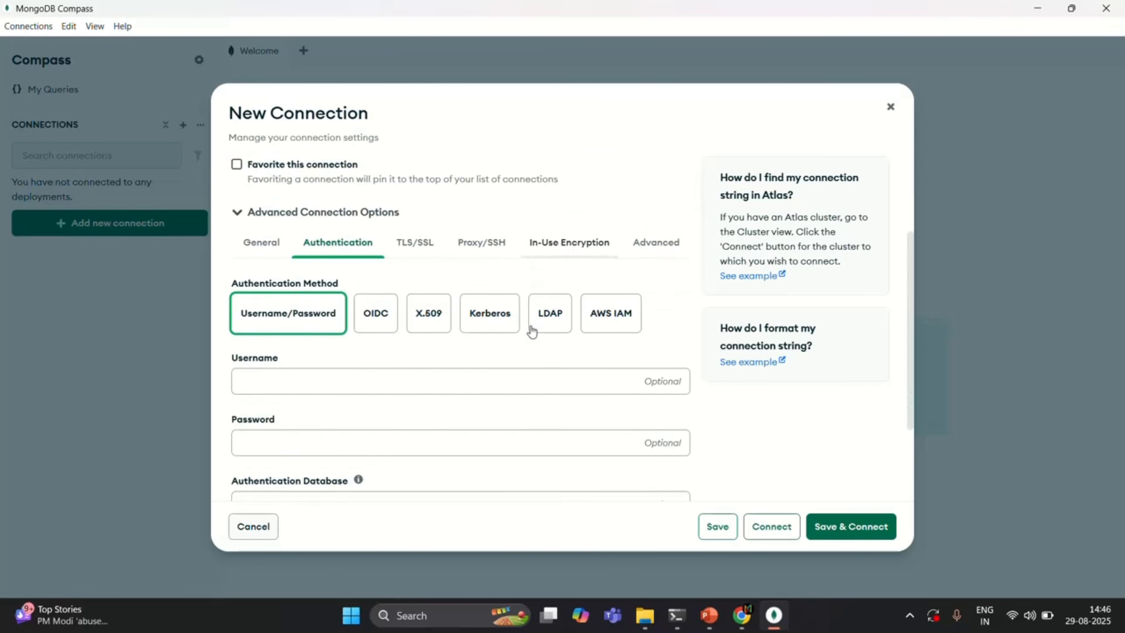
scroll(532, 331, "down", 2)
left_click(417, 317)
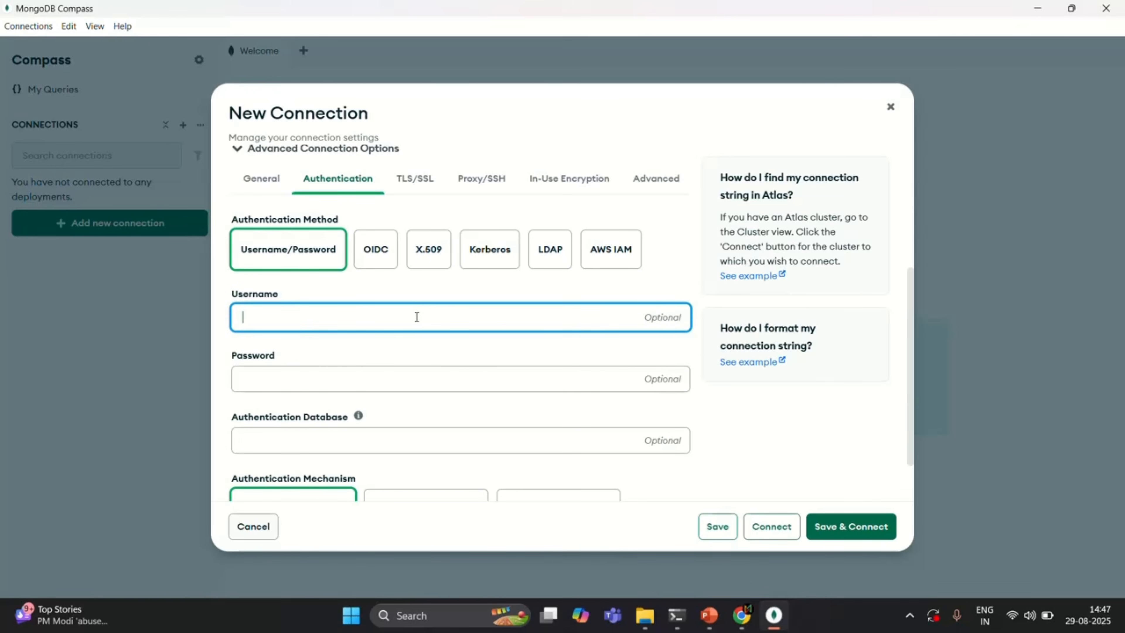
type("admin")
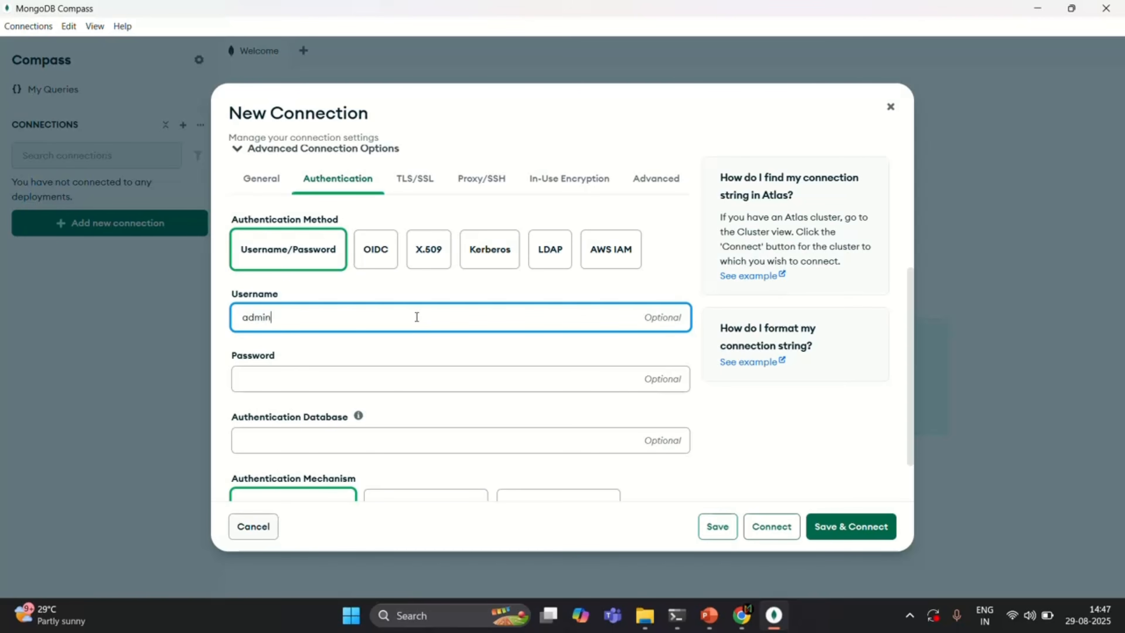
left_click(275, 380)
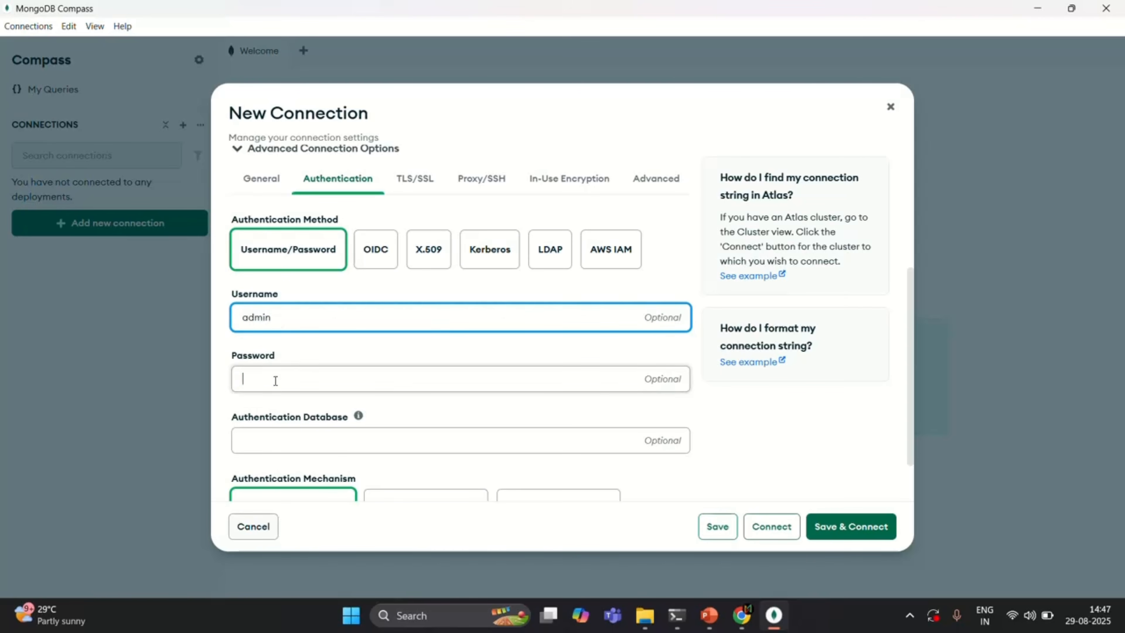
type("admi")
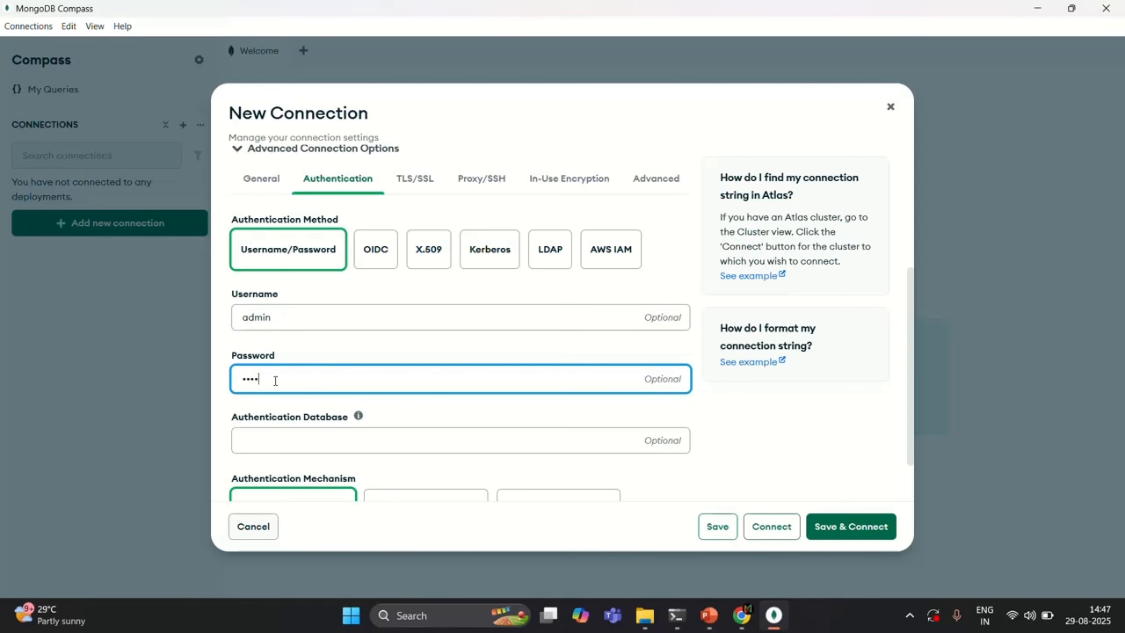
type("n123")
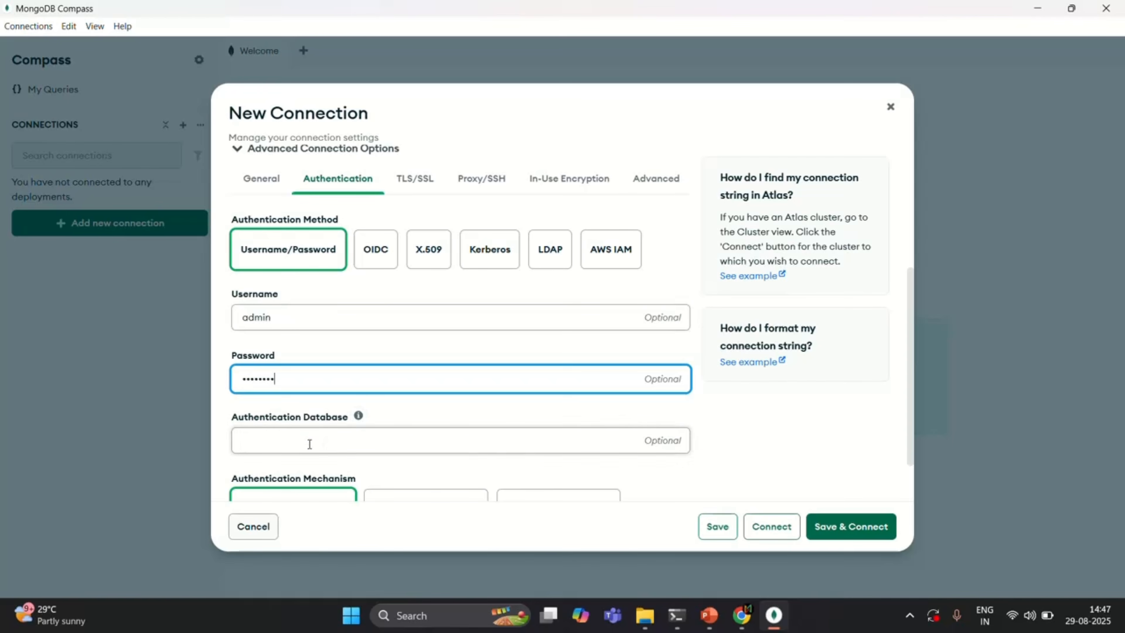
- Set the authentication database to admin, keep the Default authentication mechanism, and save and connect the new connection
left_click(308, 445)
type("admin")
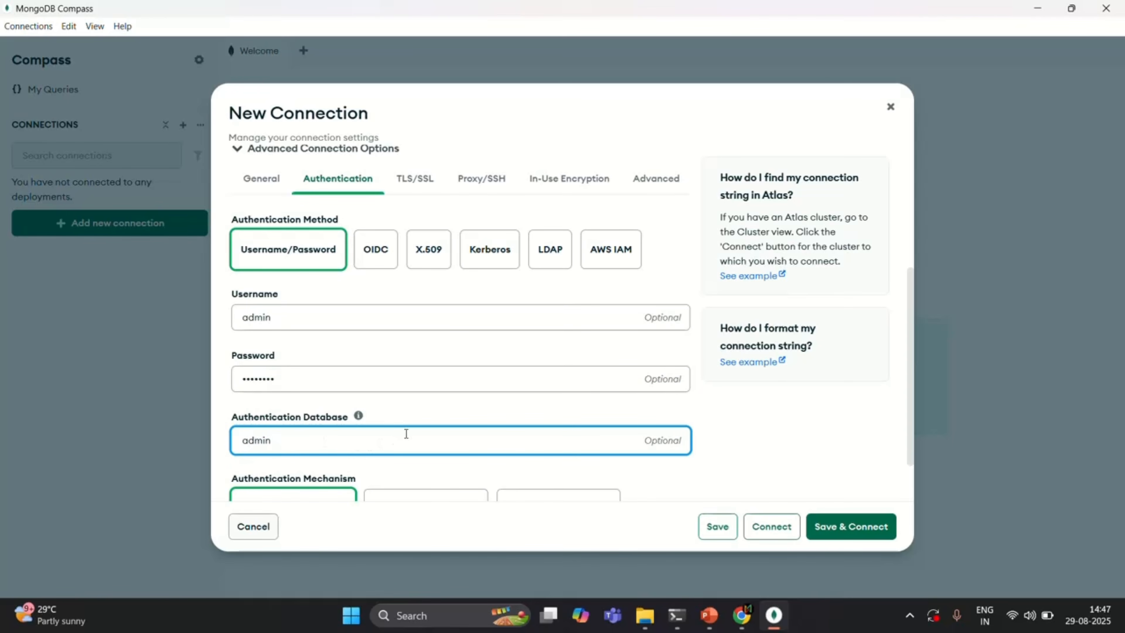
scroll(411, 398, "down", 2)
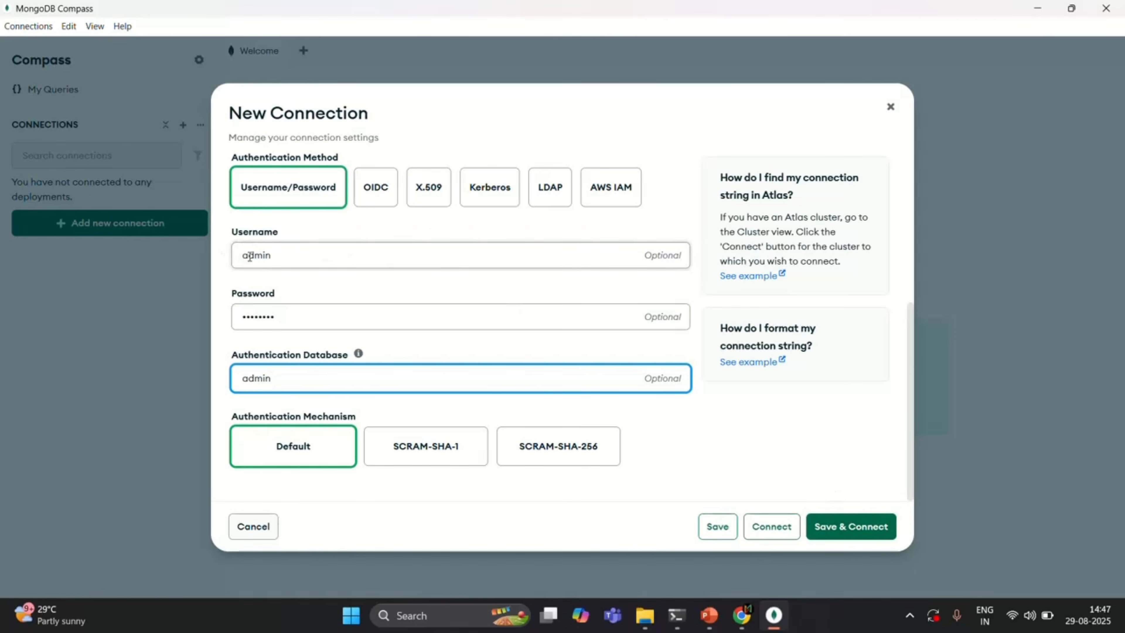
double_click(261, 255)
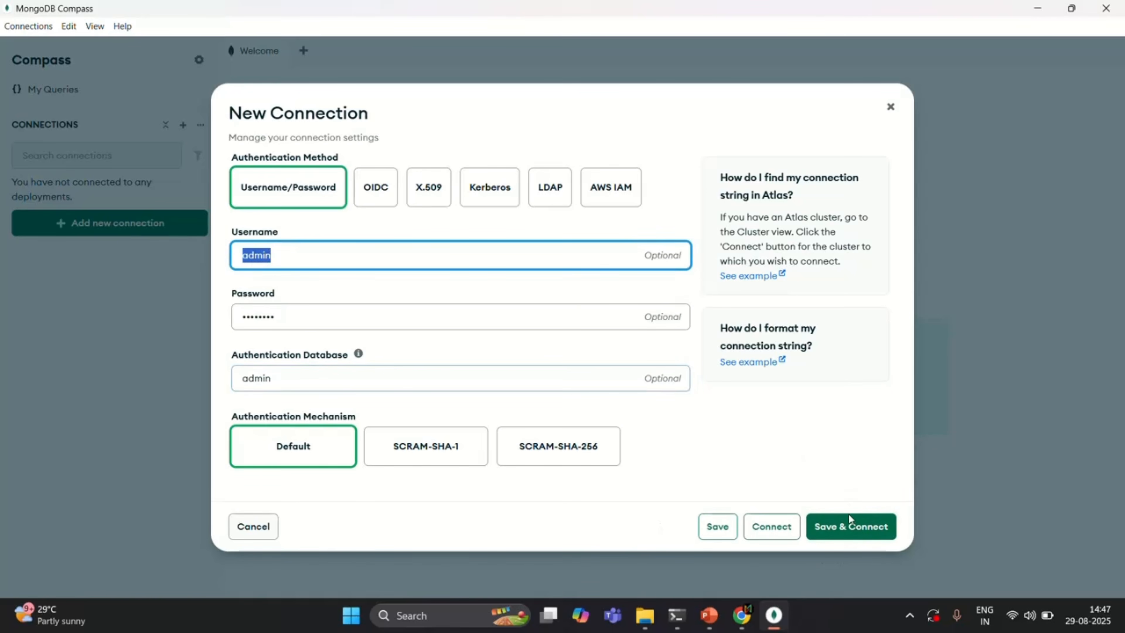
left_click(861, 530)
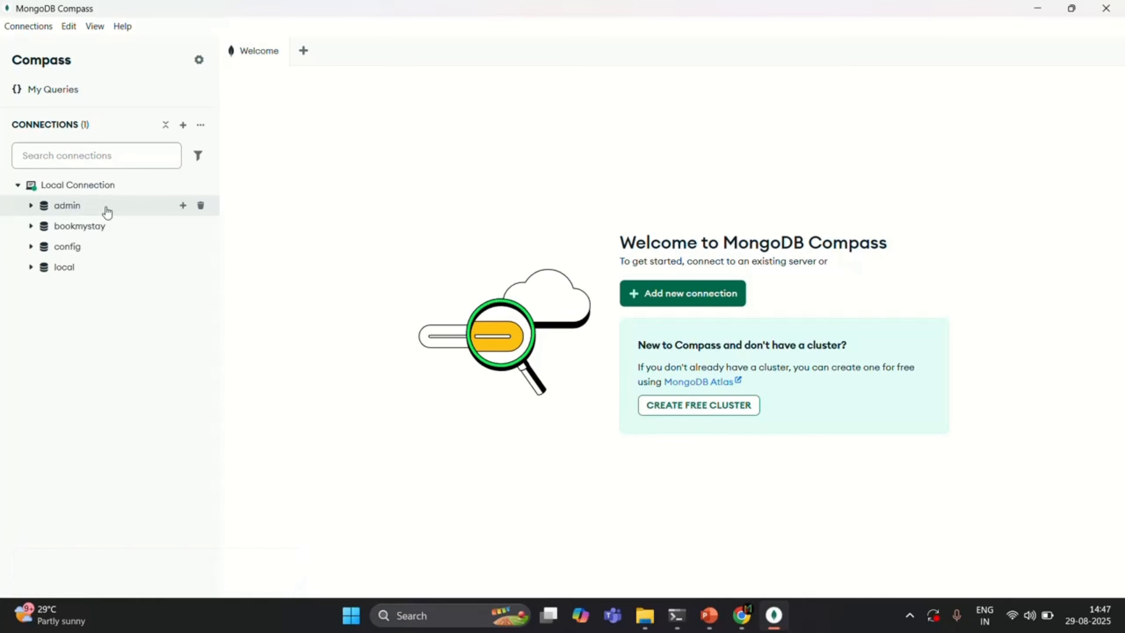
- Briefly view the contents of the bookmystay database, and disconnect and remove Local Connection
left_click(30, 227)
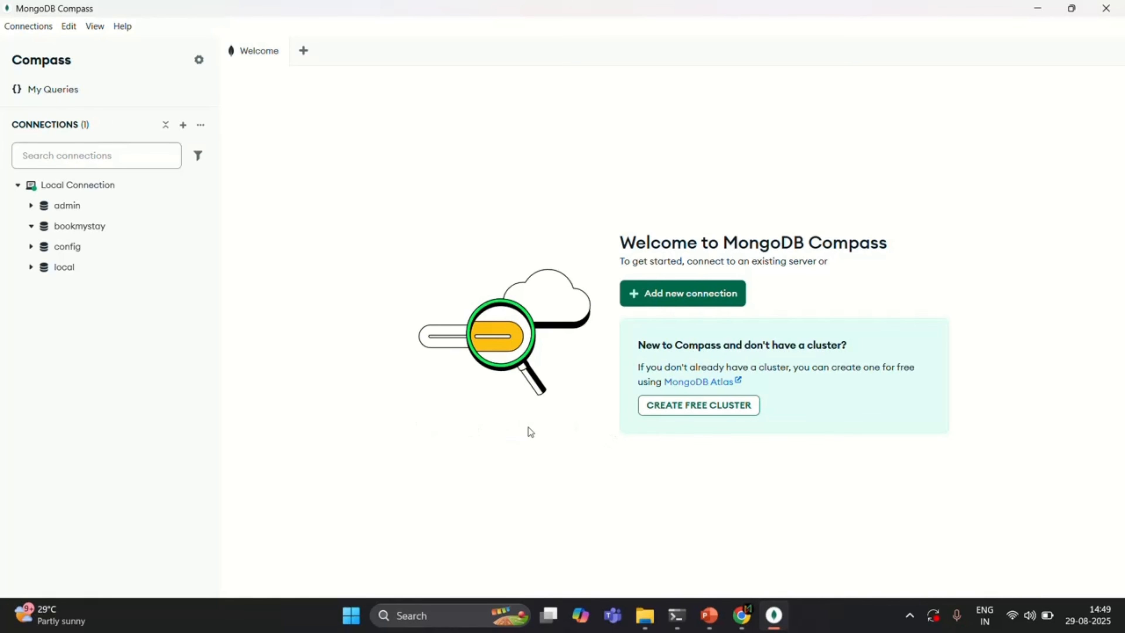
left_click(31, 226)
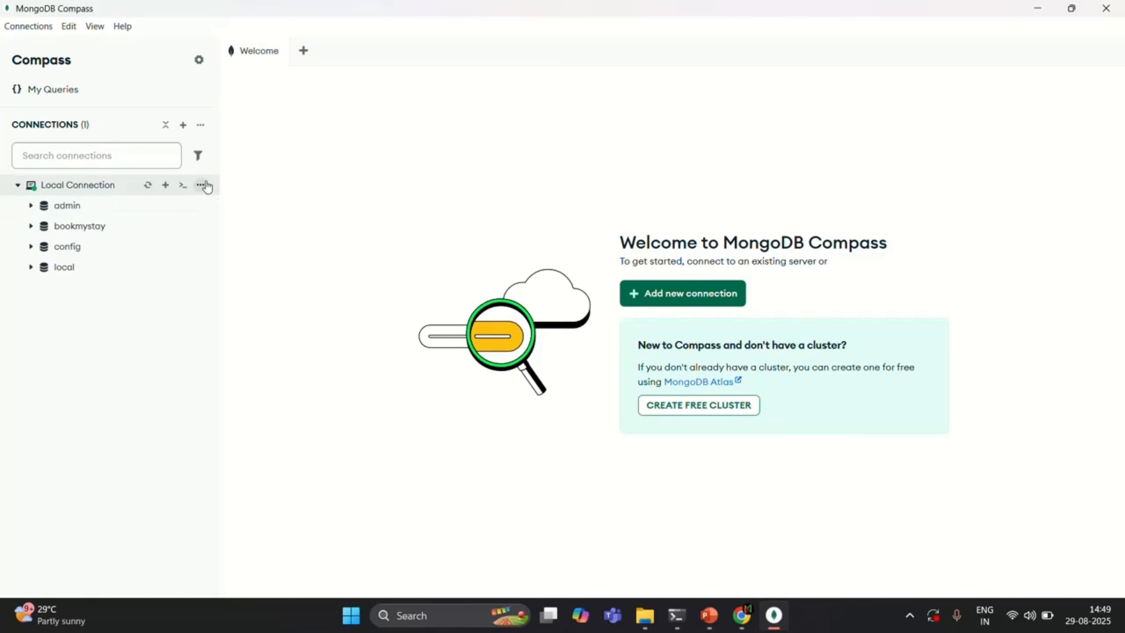
left_click(201, 185)
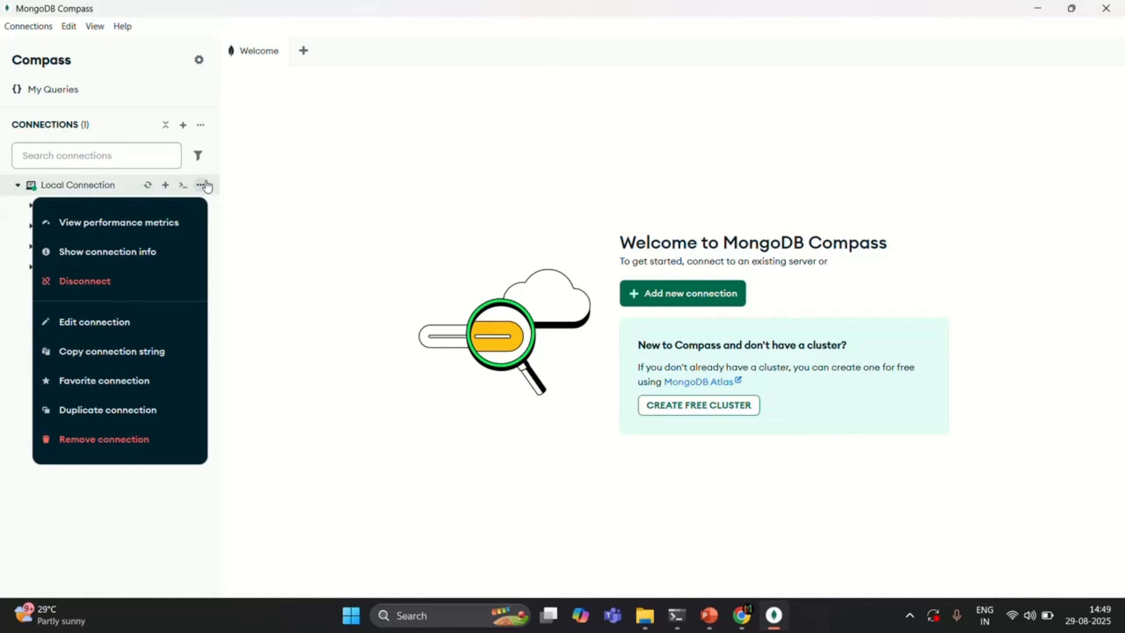
left_click(119, 283)
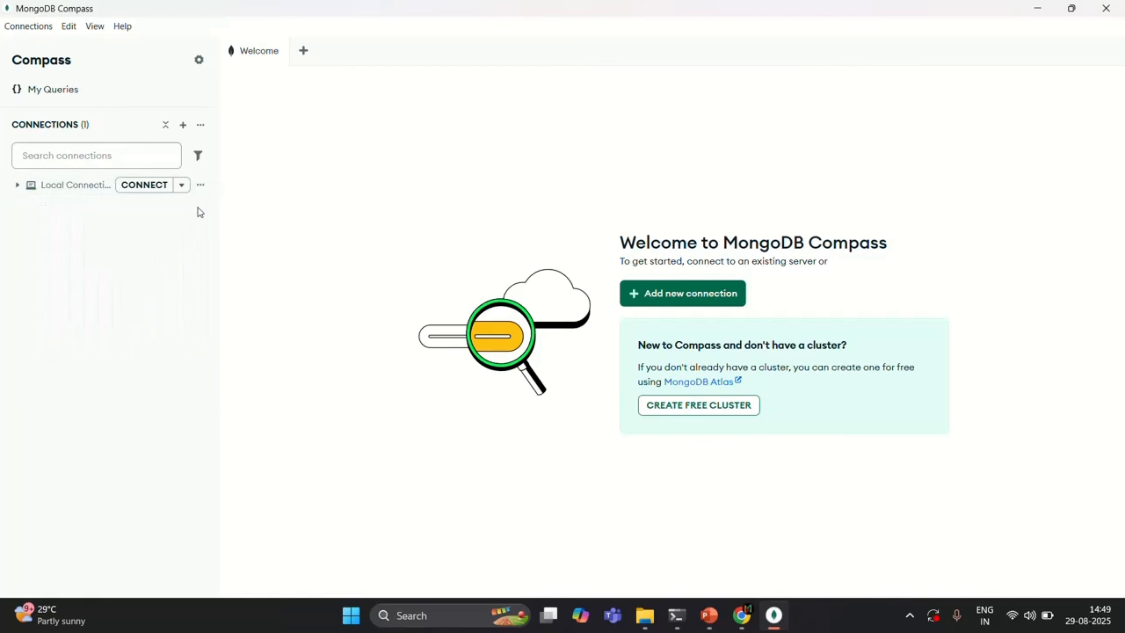
left_click(201, 185)
left_click(142, 346)
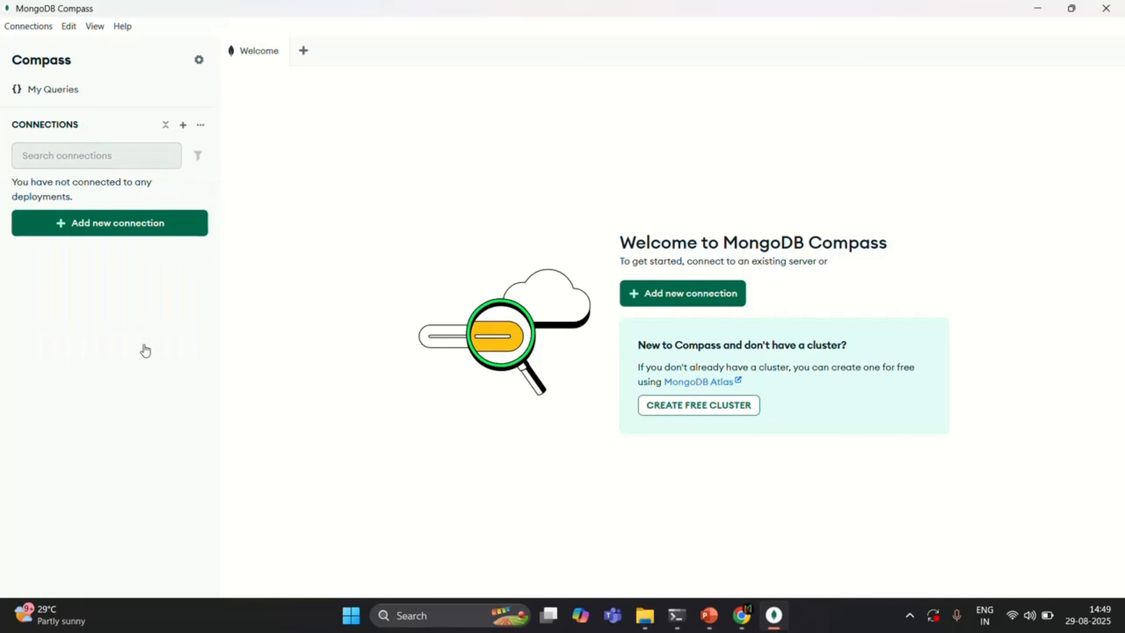
- Start a new unnamed connection to mongodb://localhost:27017/ using Username/Password authentication with the username myDbAdmin
left_click(128, 229)
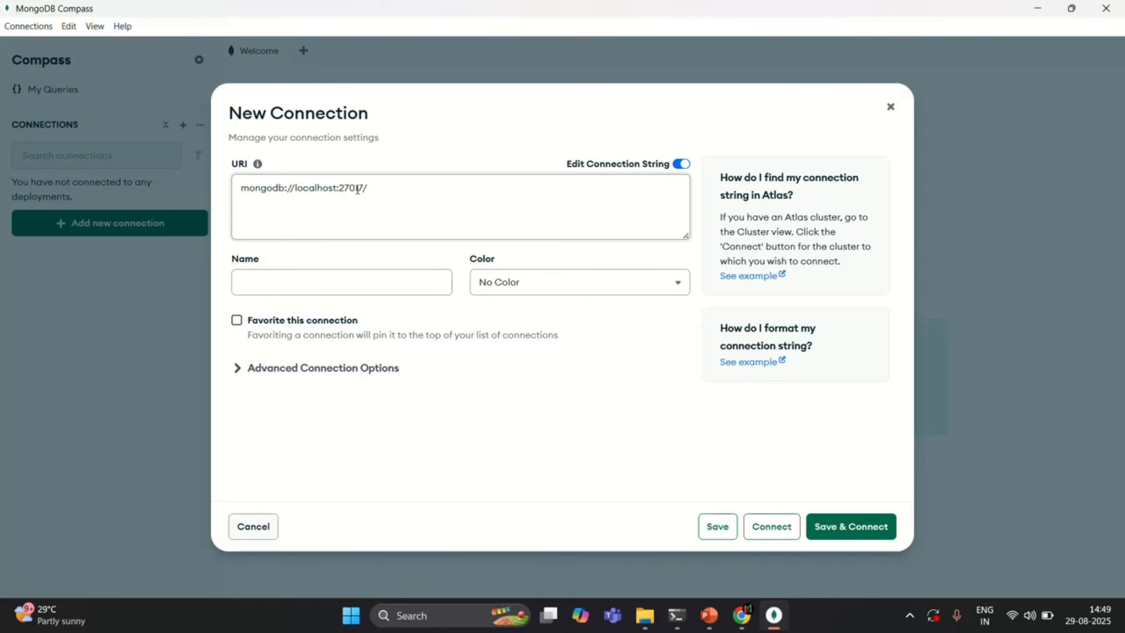
left_click(301, 283)
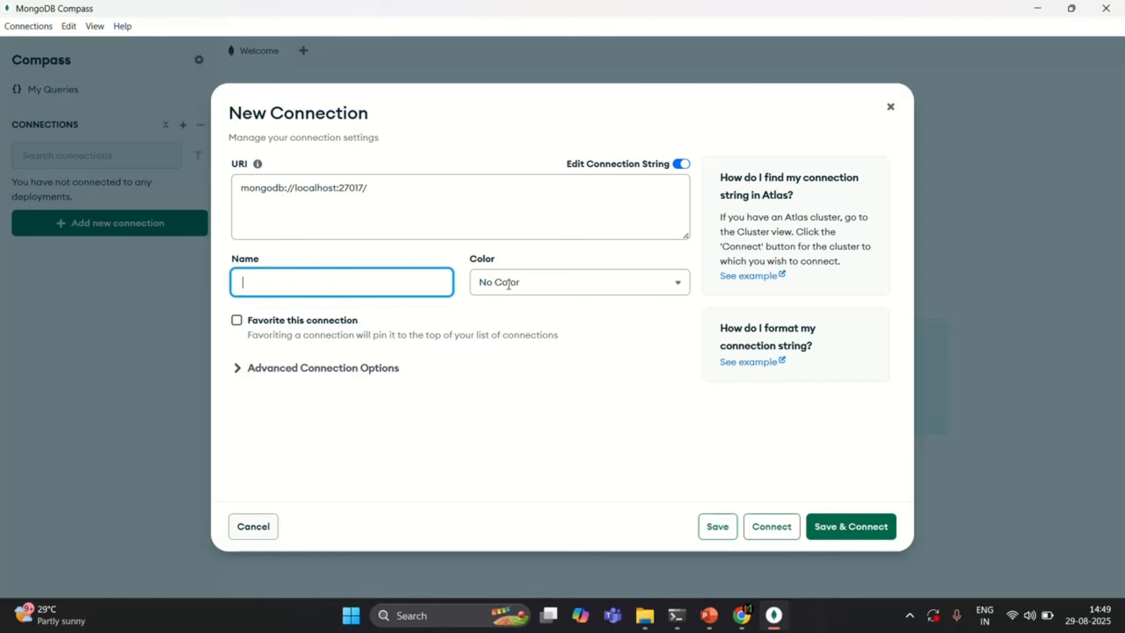
left_click(428, 312)
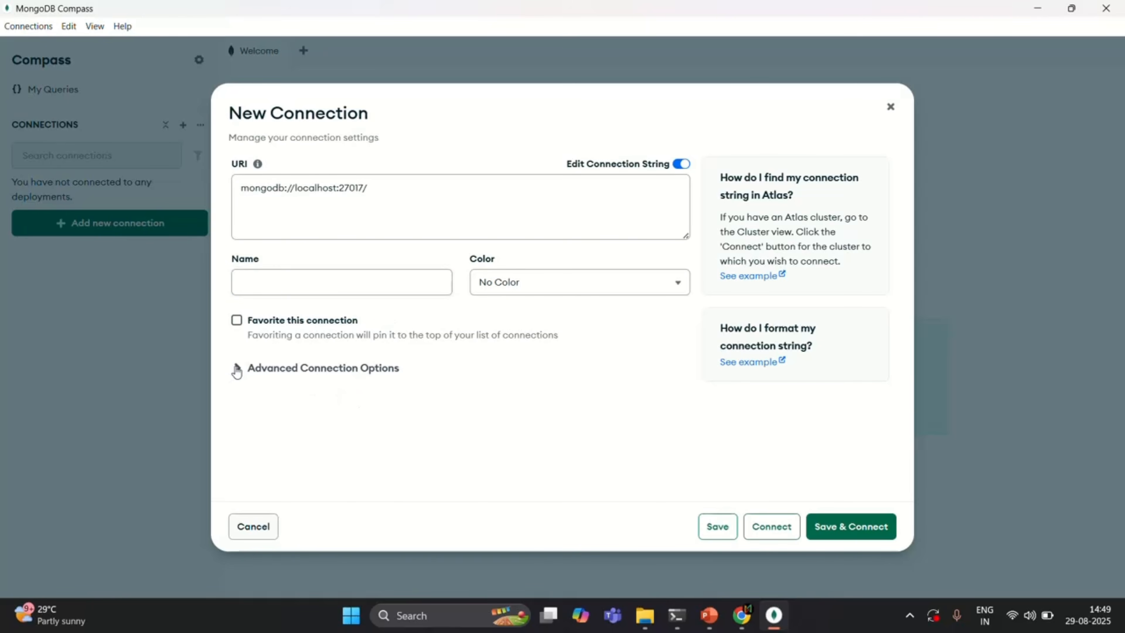
left_click(236, 372)
scroll(431, 367, "down", 3)
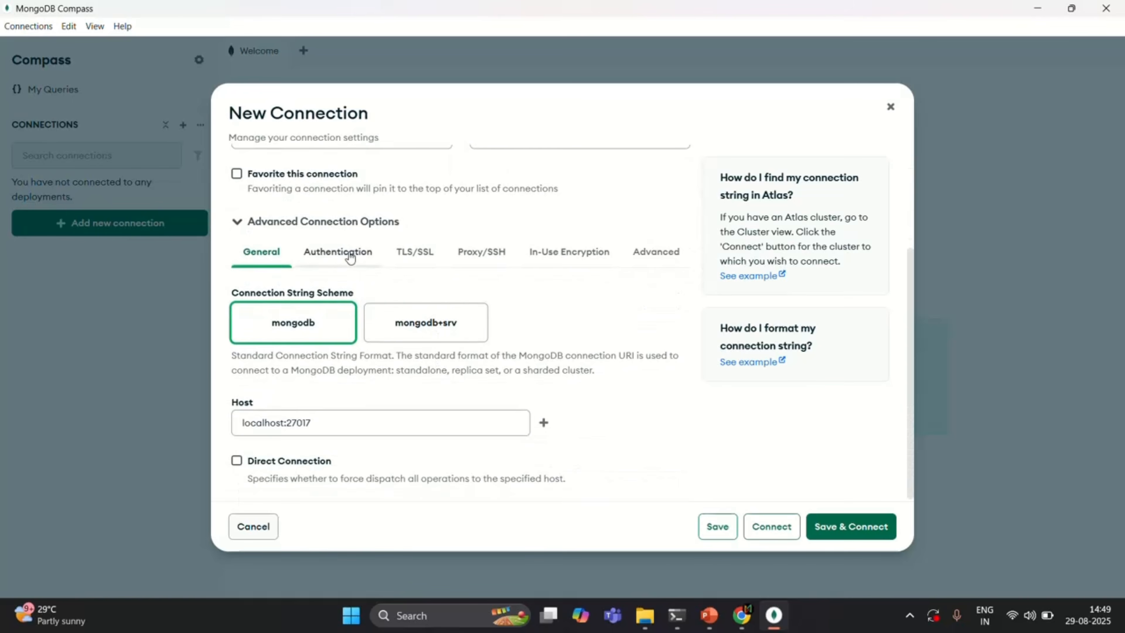
left_click(350, 256)
scroll(369, 390, "down", 2)
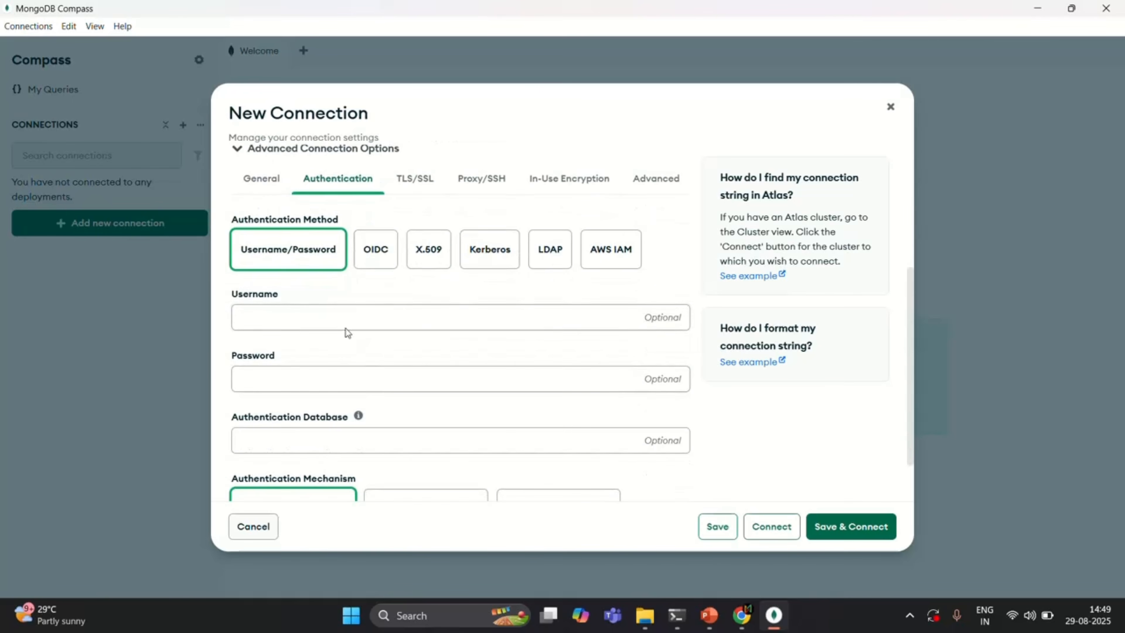
left_click(340, 318)
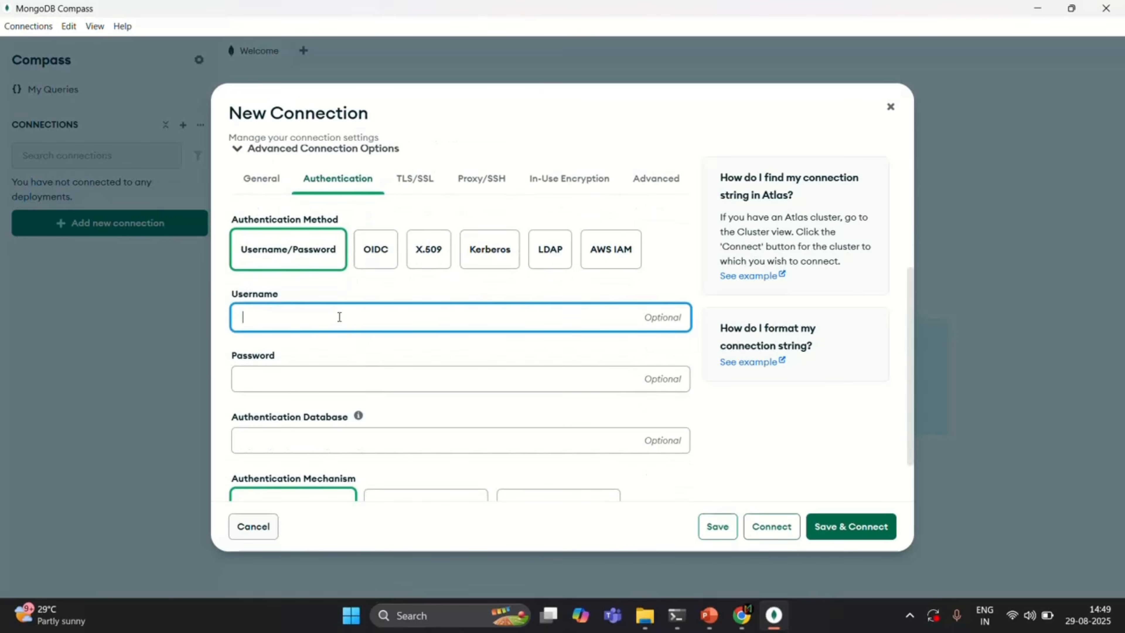
type("myDbAdmin")
double_click(297, 317)
left_click(310, 318)
double_click(272, 318)
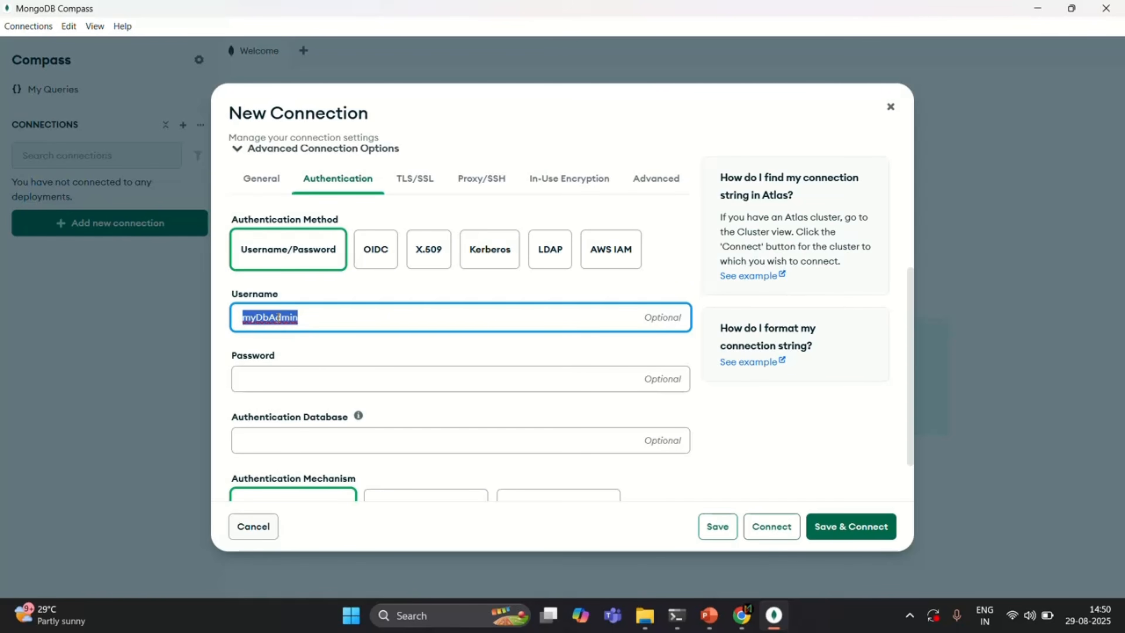
left_click(278, 317)
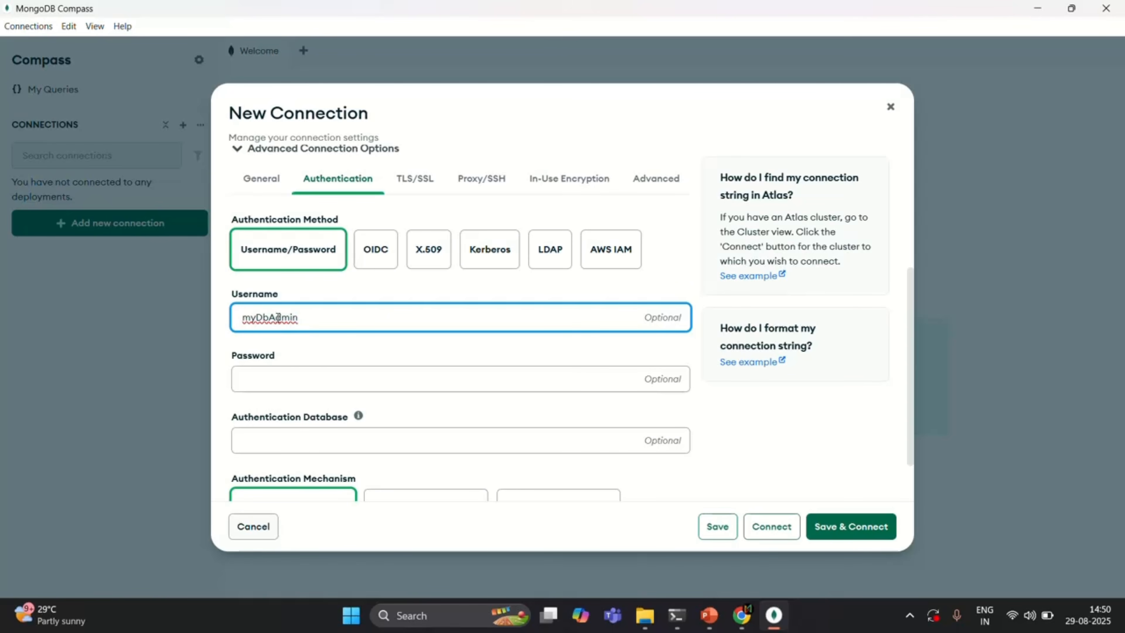
double_click(277, 318)
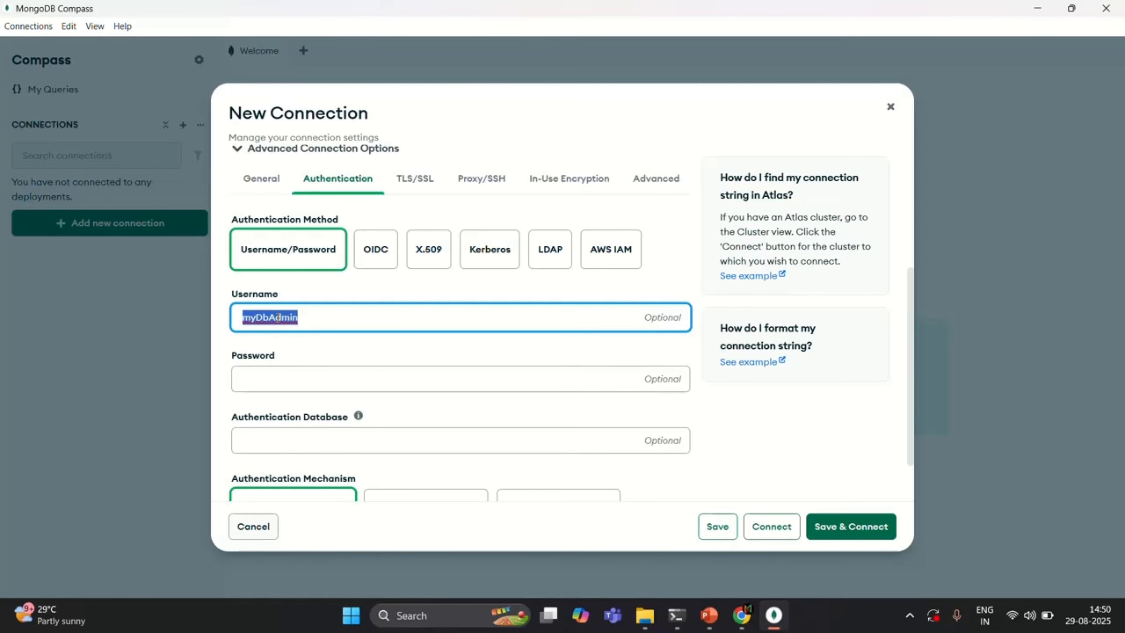
left_click(302, 316)
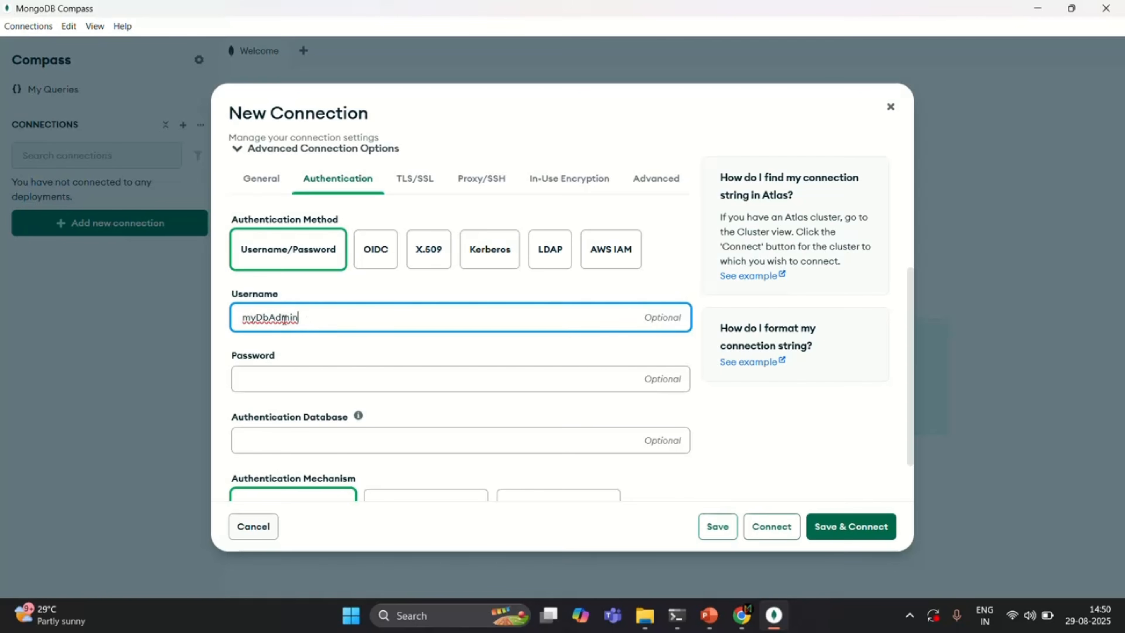
double_click(276, 317)
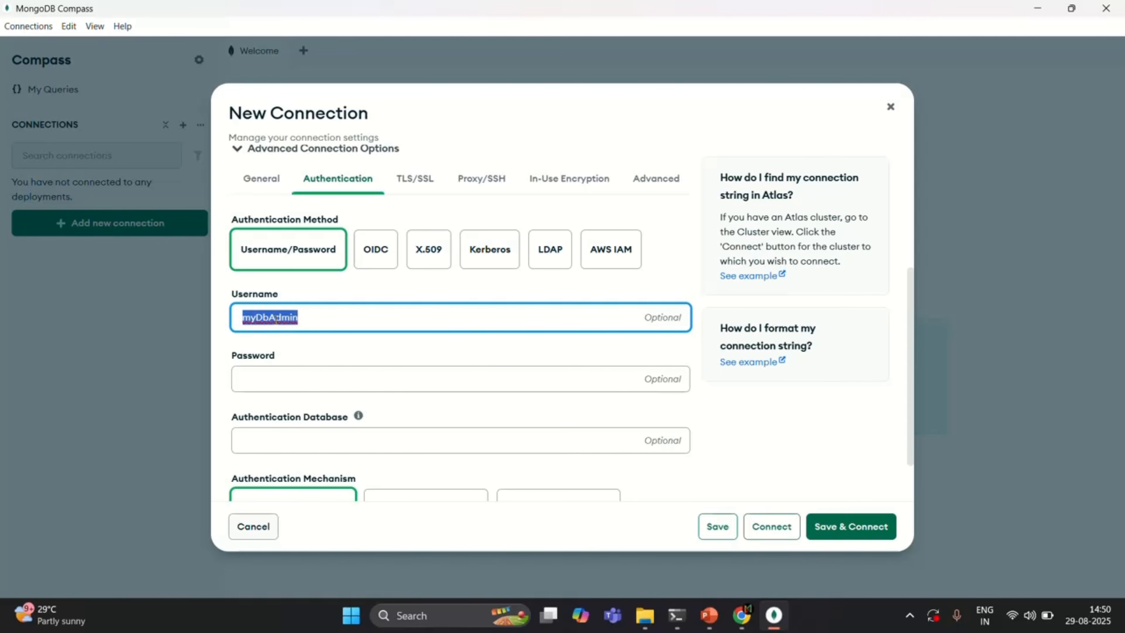
left_click(276, 319)
left_click(303, 318)
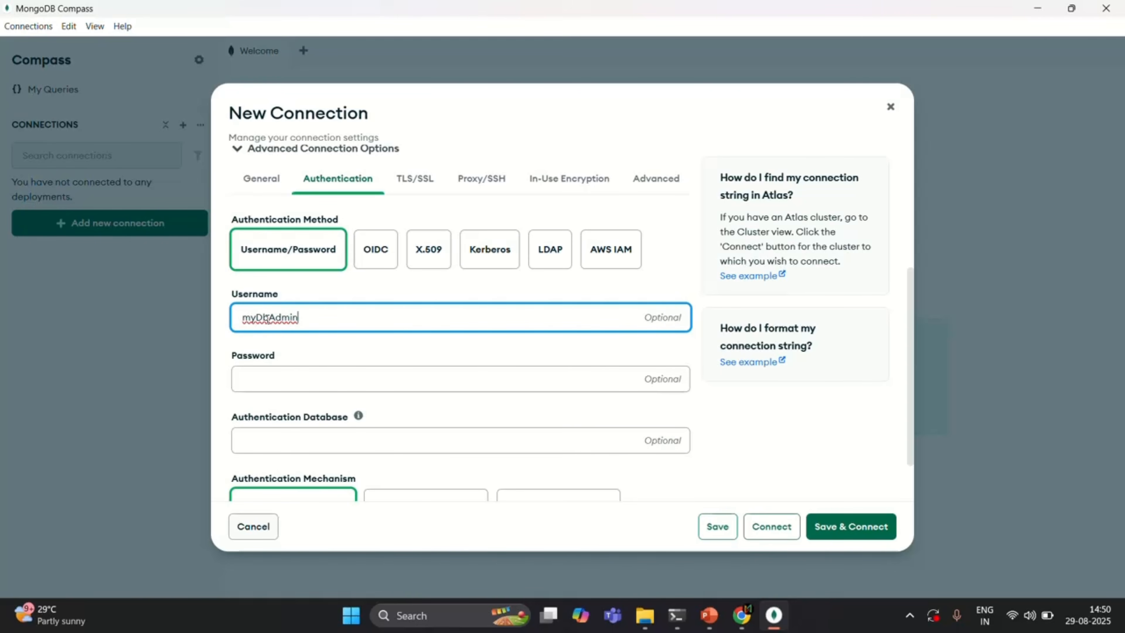
- Enter the account password, set the authentication database to admin, and save and connect the new connection
left_click(279, 381)
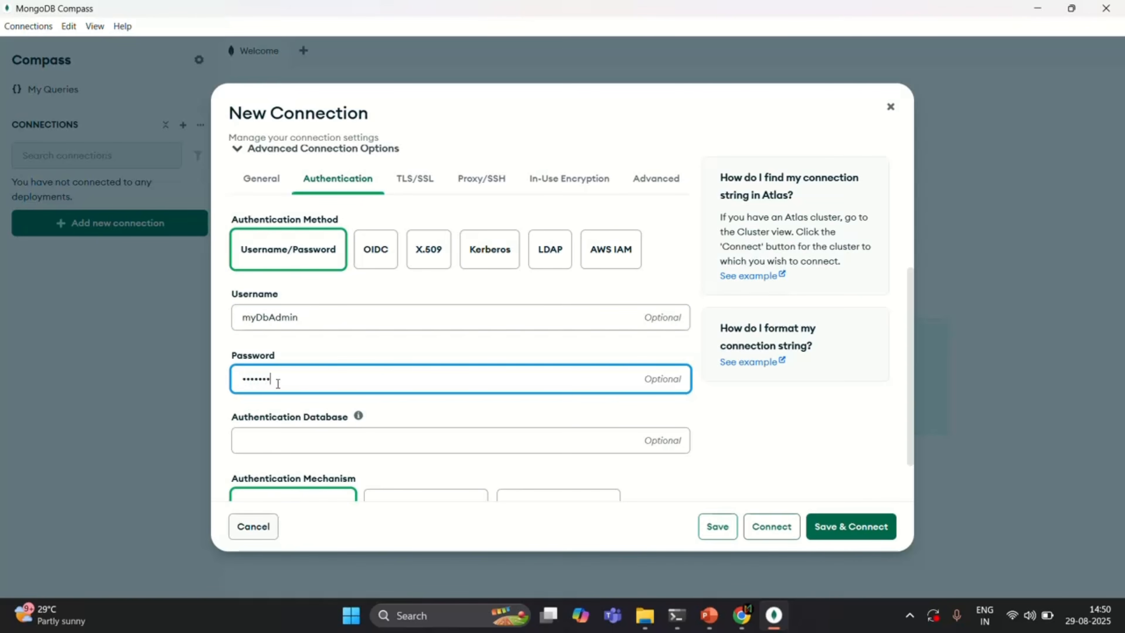
left_click(312, 440)
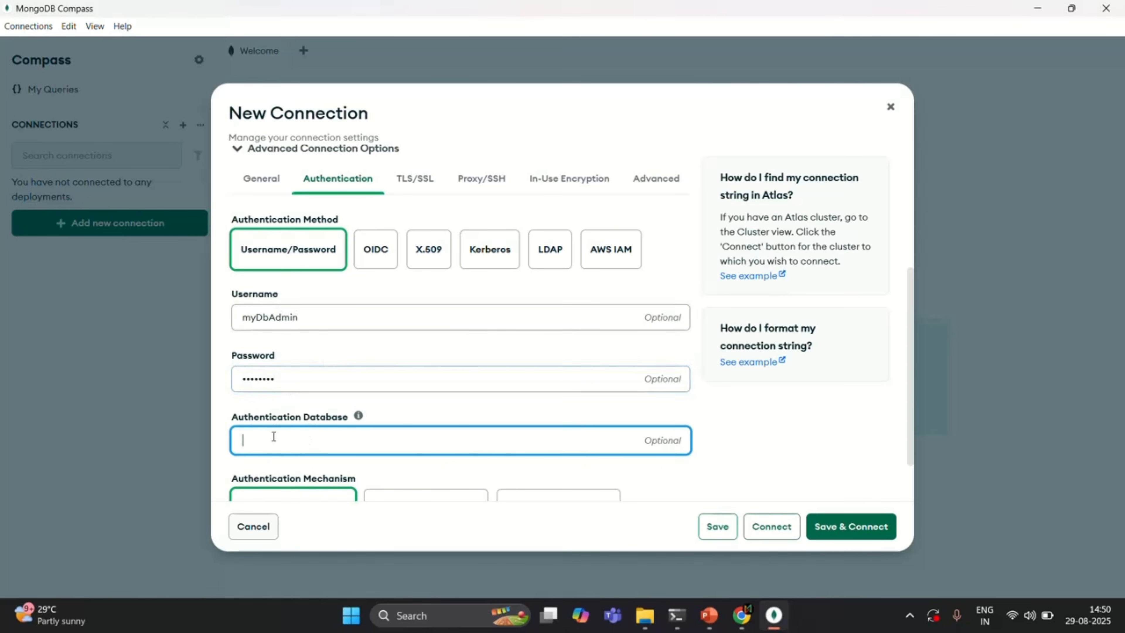
type("admin")
scroll(427, 449, "down", 2)
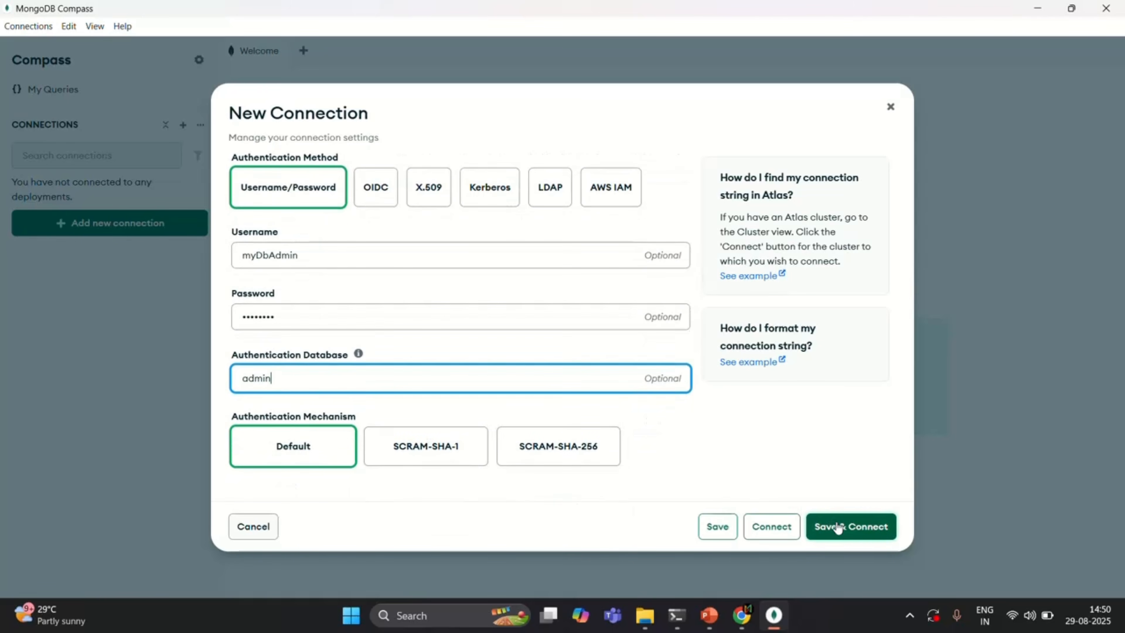
left_click(859, 529)
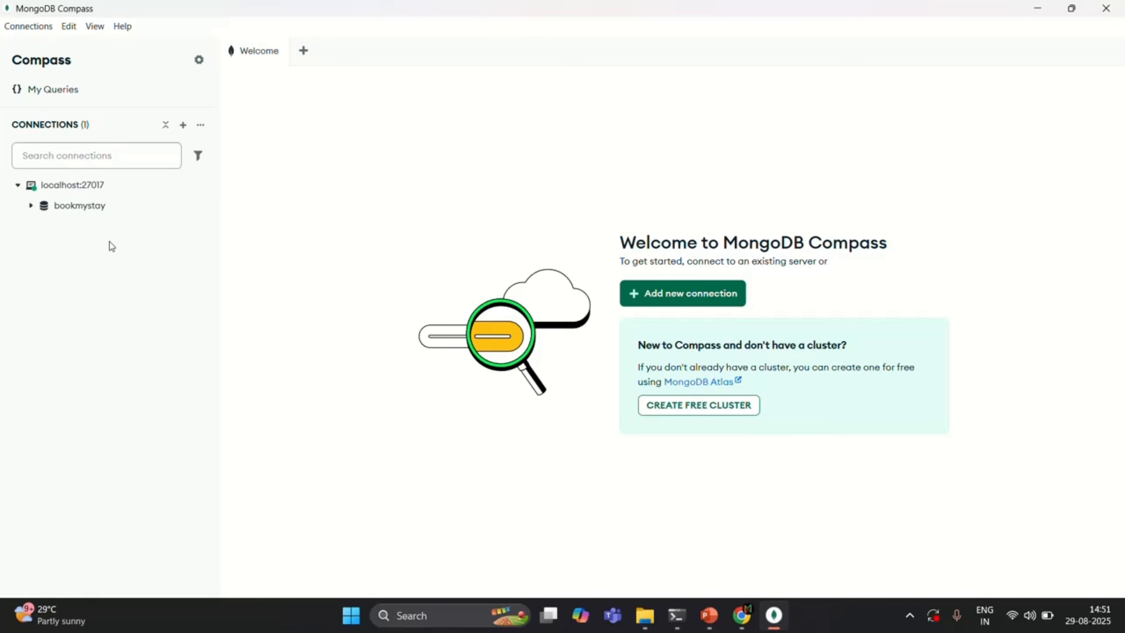
- Expand the bookmystay database and look through the documents in its hotels collection
left_click(30, 206)
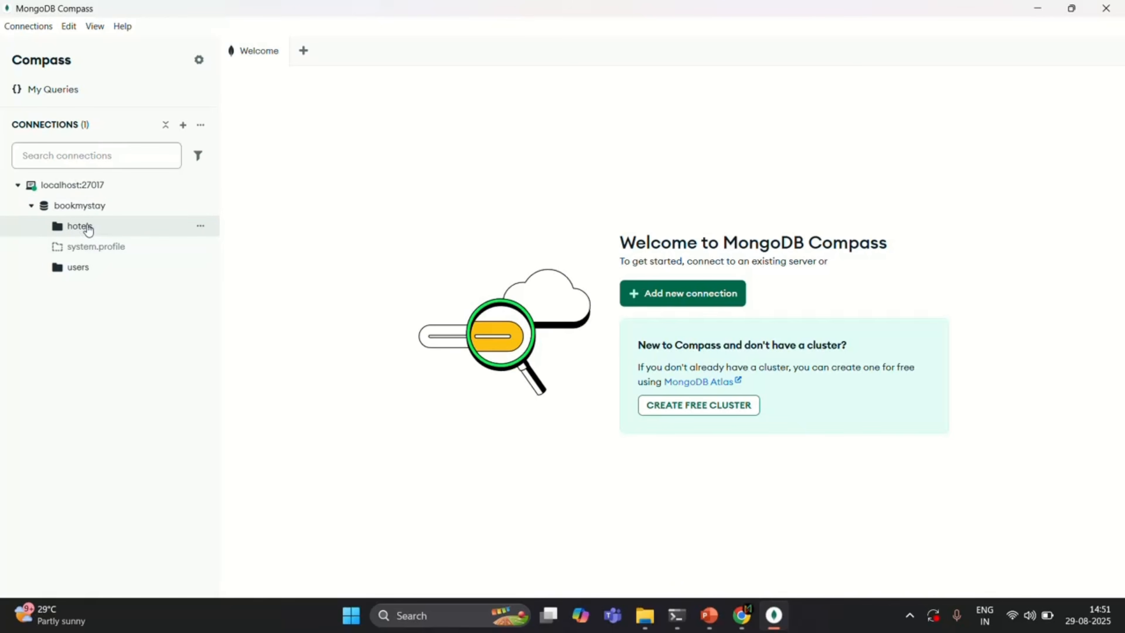
left_click(89, 227)
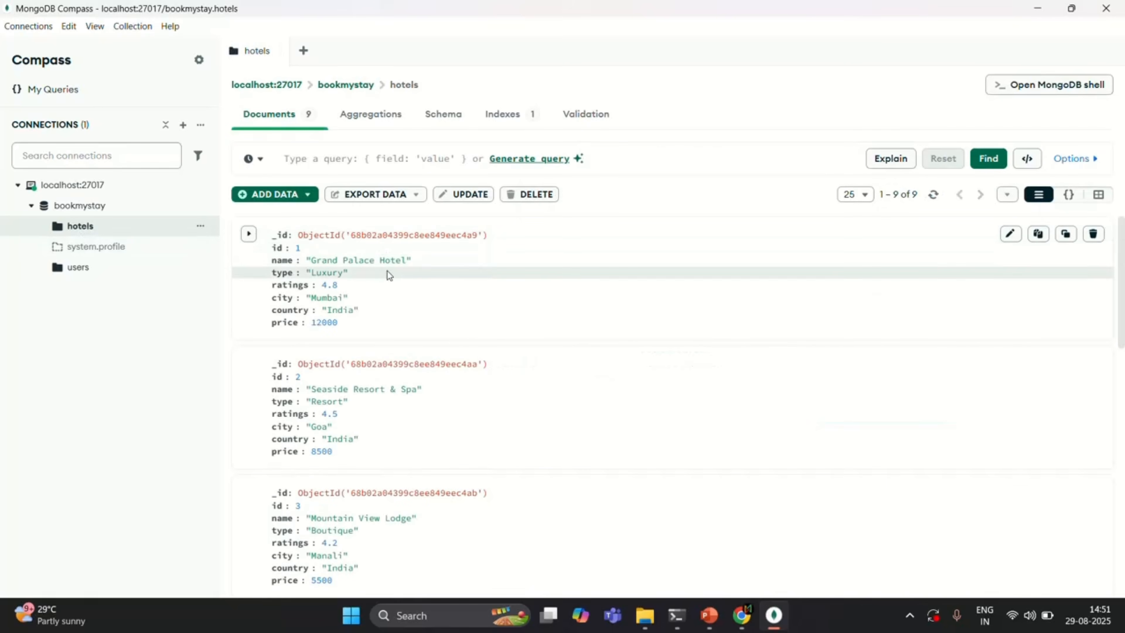
scroll(389, 274, "down", 4)
scroll(389, 257, "up", 1)
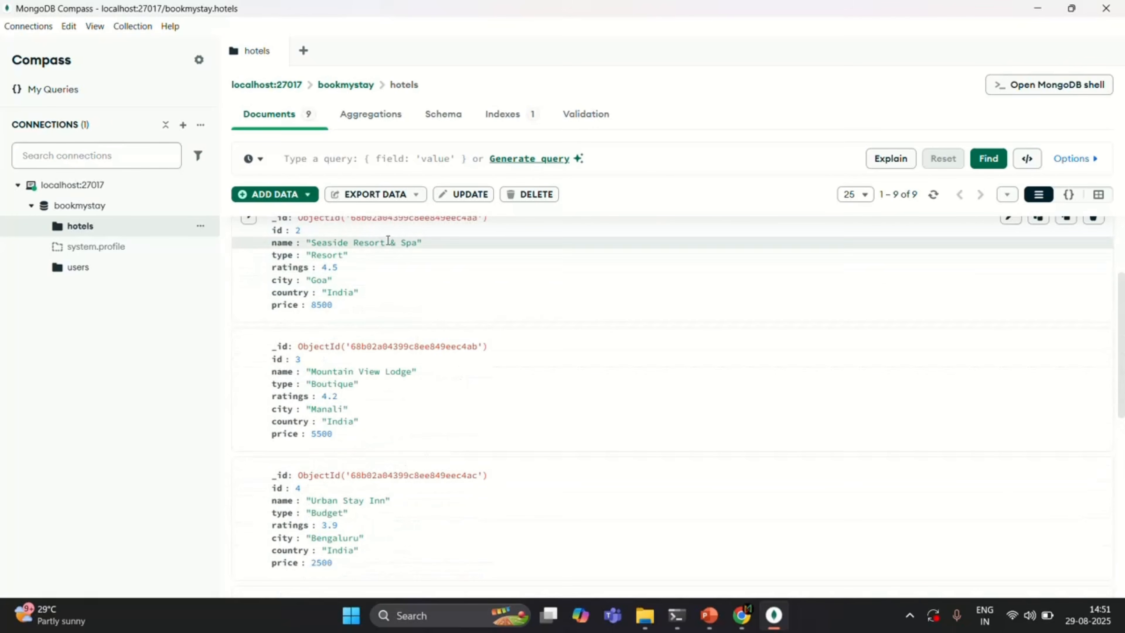
scroll(422, 271, "up", 3)
scroll(416, 279, "down", 3)
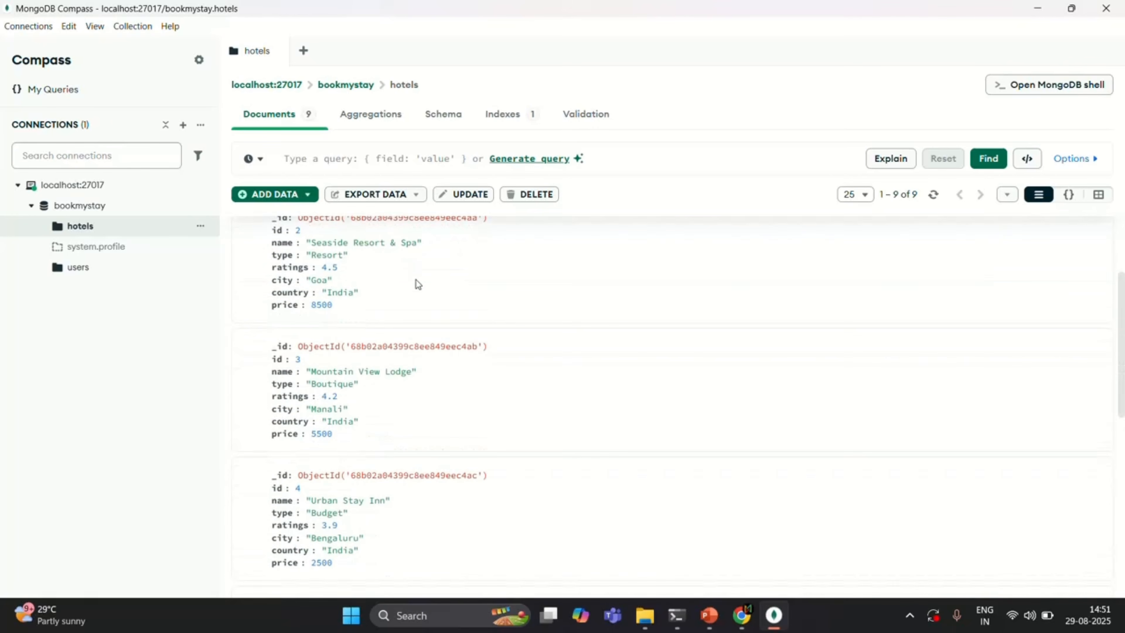
- Open the users collection of bookmystay and delete the document with _id 2
left_click(84, 271)
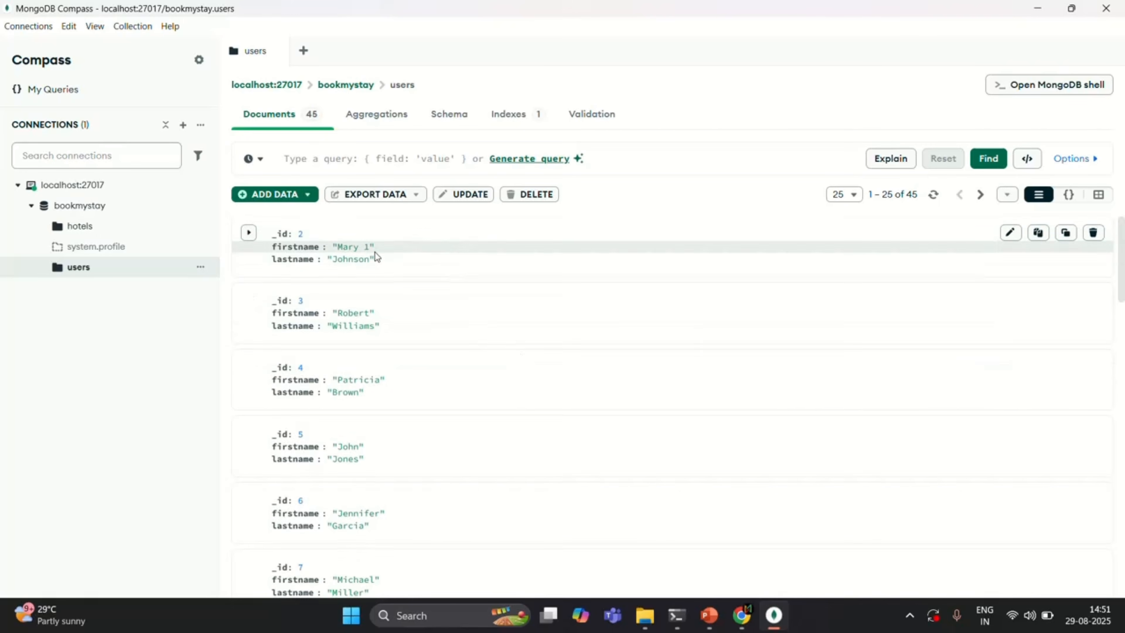
scroll(374, 254, "down", 5)
scroll(374, 254, "up", 5)
scroll(377, 259, "up", 1)
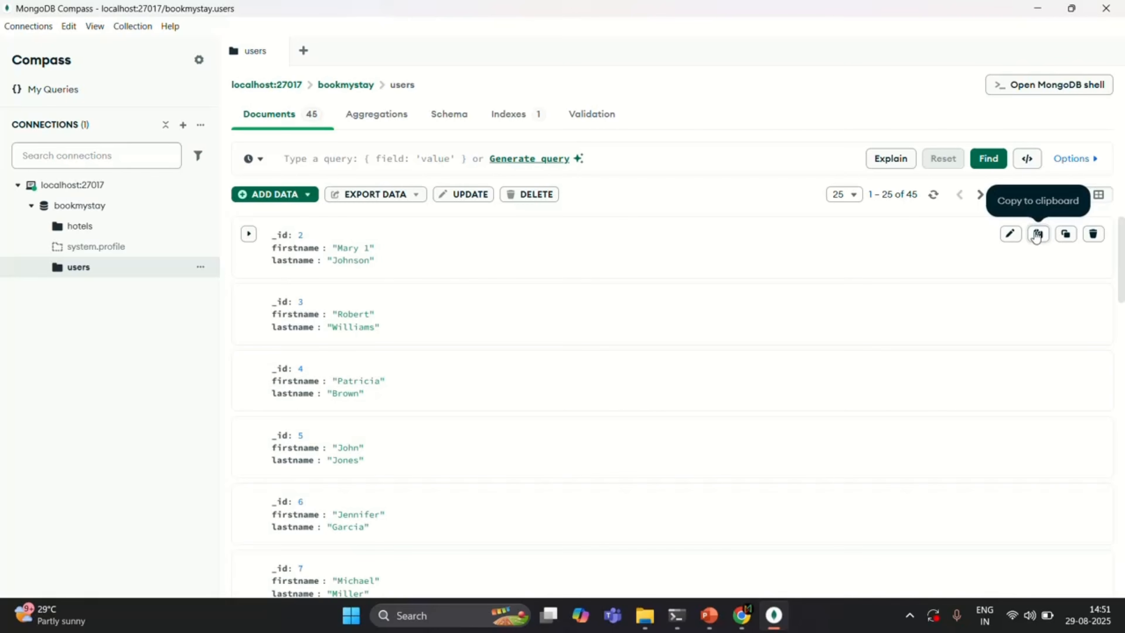
left_click(1094, 234)
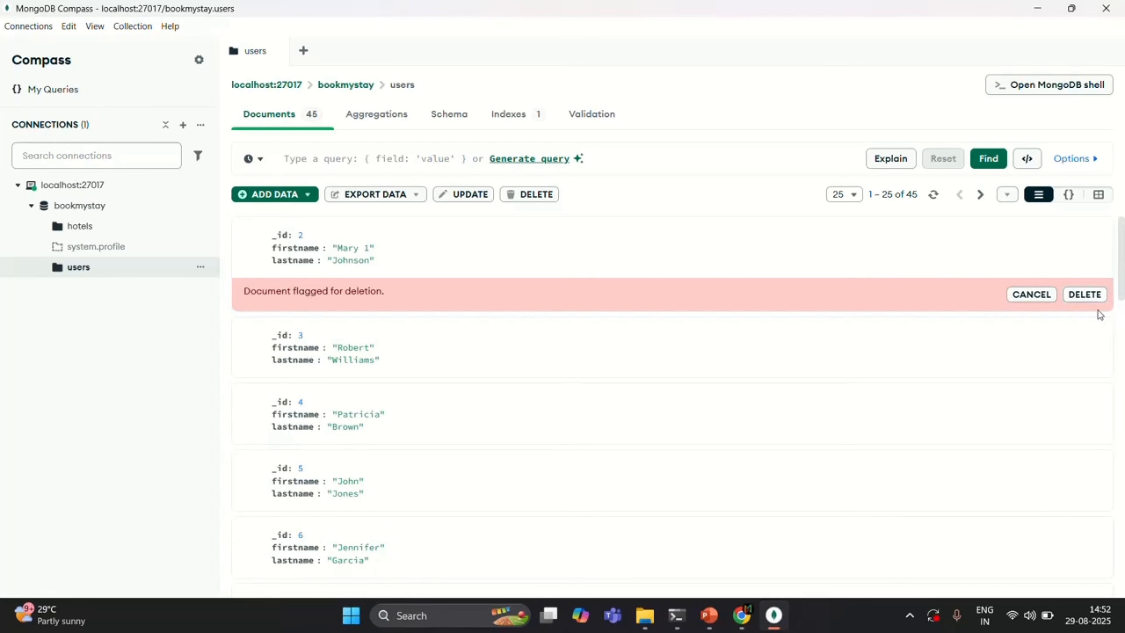
left_click(1088, 295)
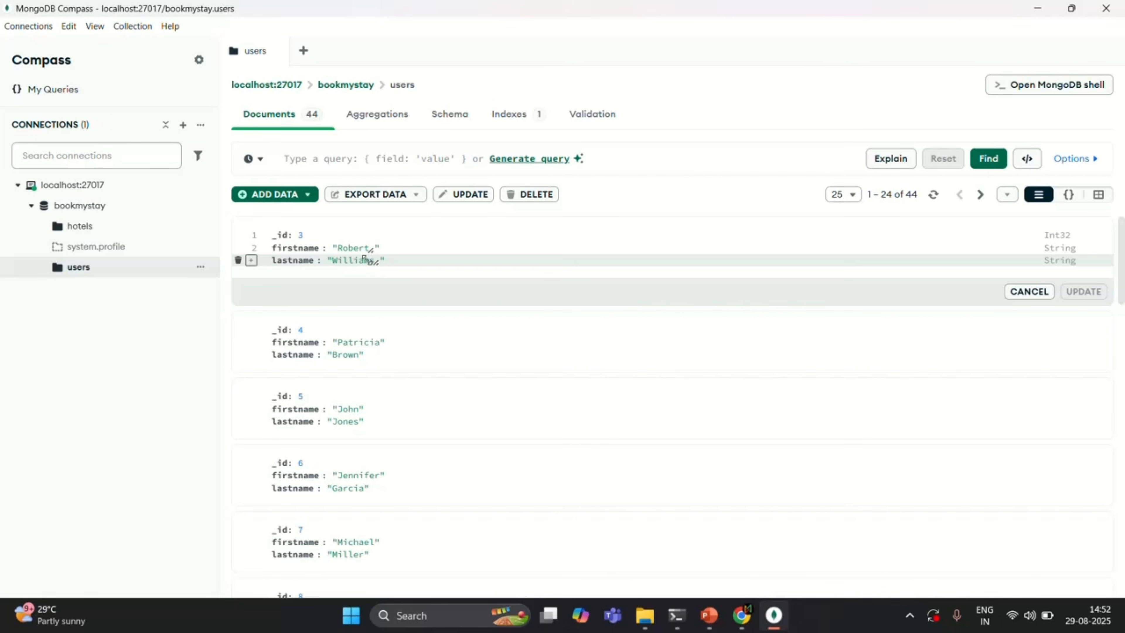
- Edit the users document with _id 3, appending a space and 1 to its firstname value, and update it
double_click(357, 250)
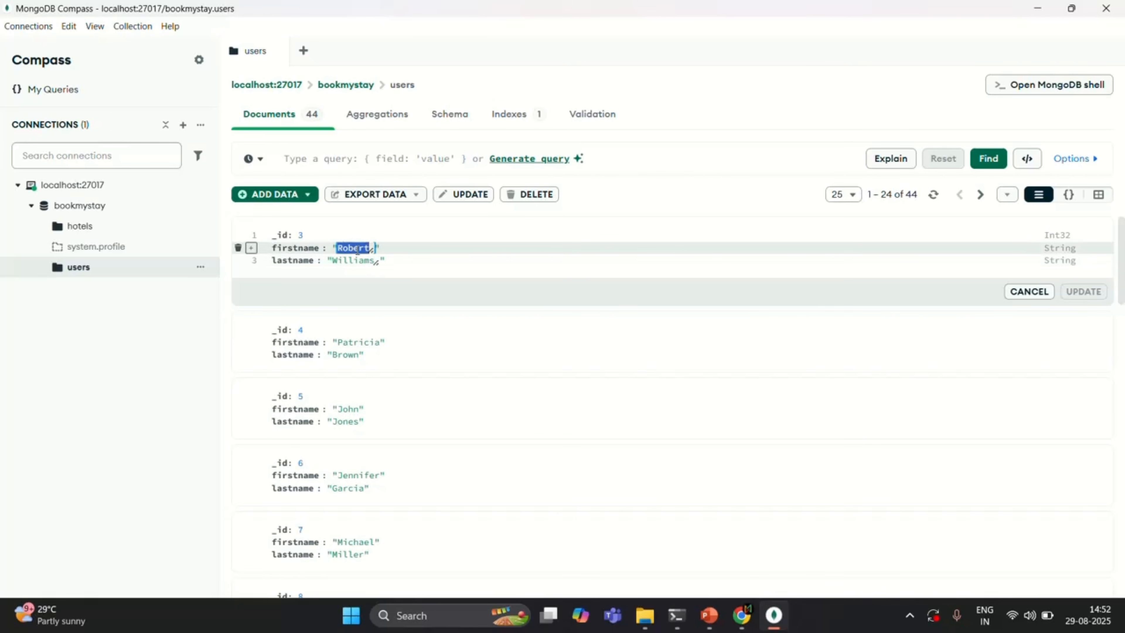
left_click(364, 248)
type("1")
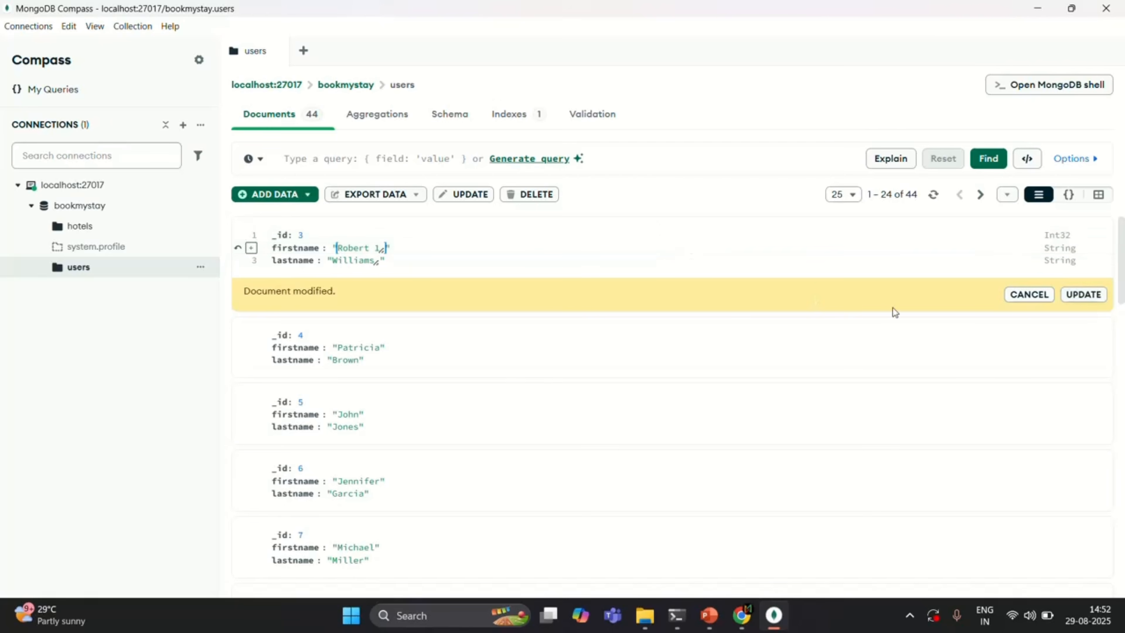
left_click(1084, 294)
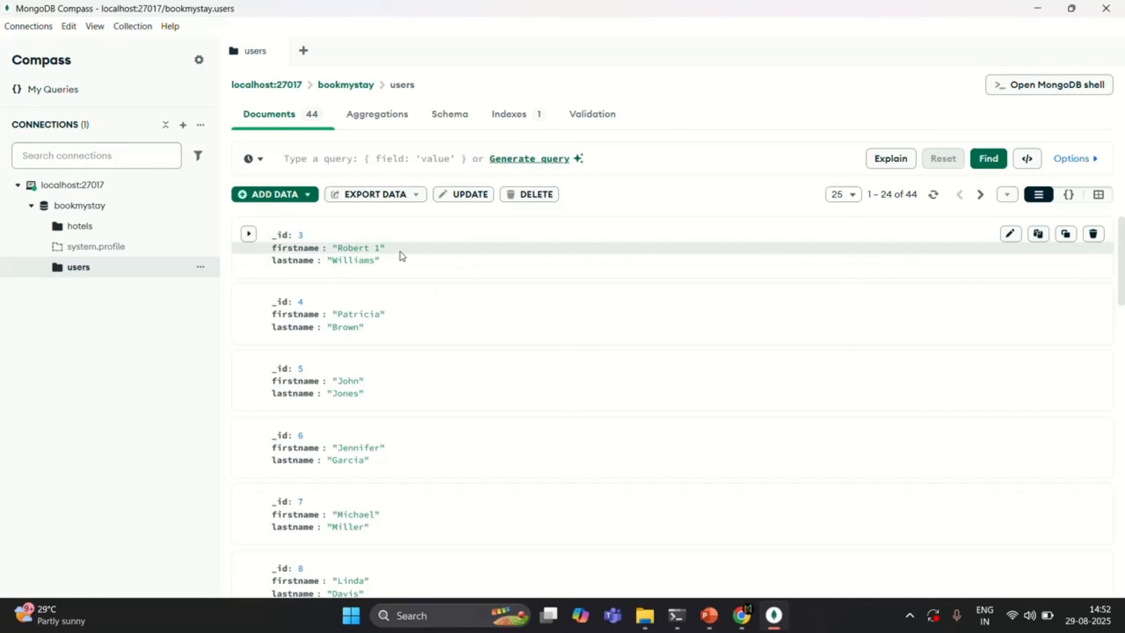
left_click(295, 195)
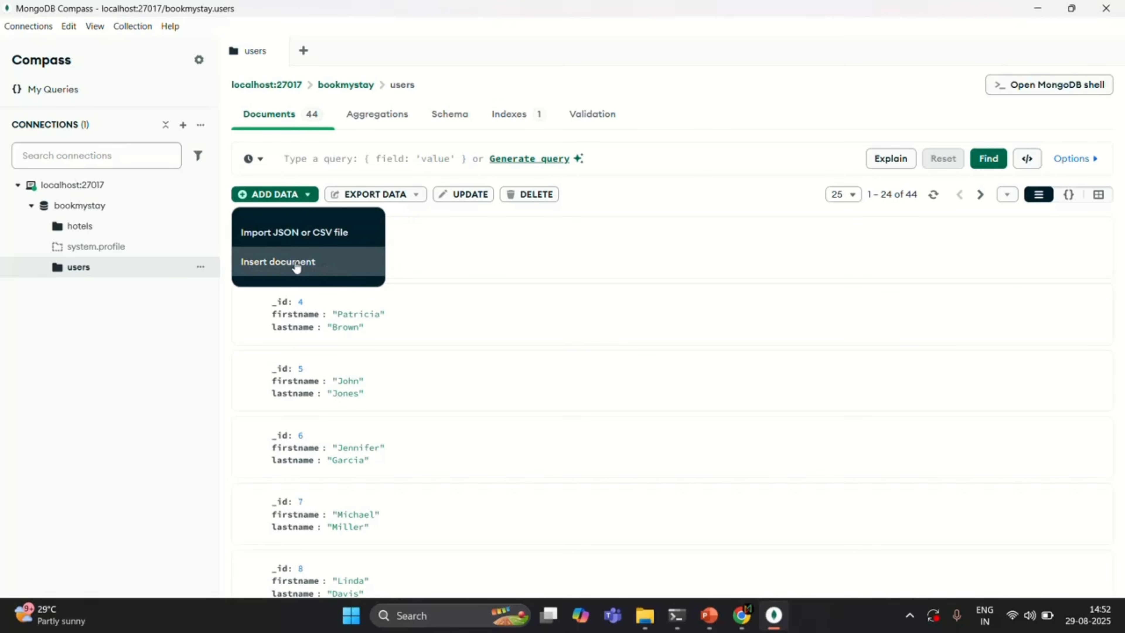
left_click(337, 265)
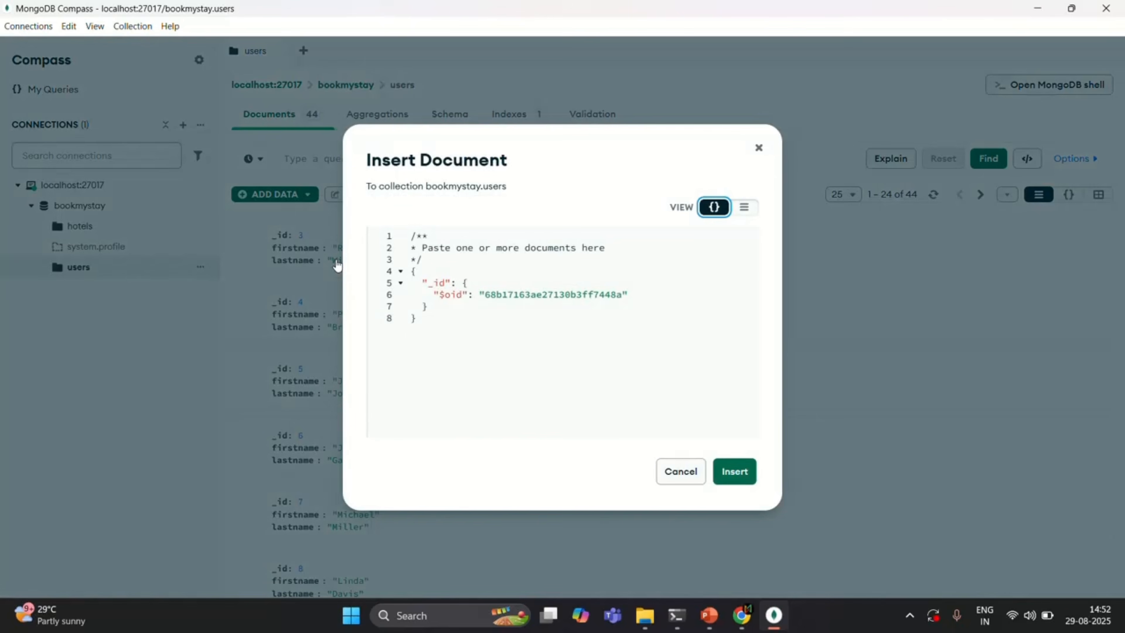
left_click(434, 319)
left_click(760, 148)
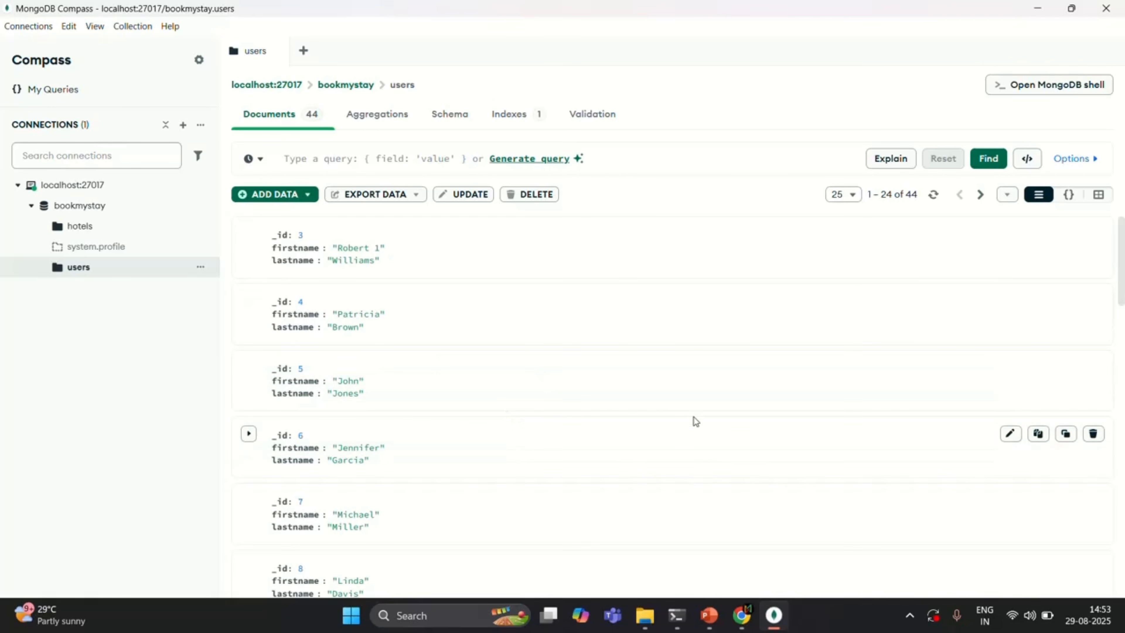
- Switch to the terminal running mongosh, clear its screen with cls, and close the terminal window
left_click(677, 615)
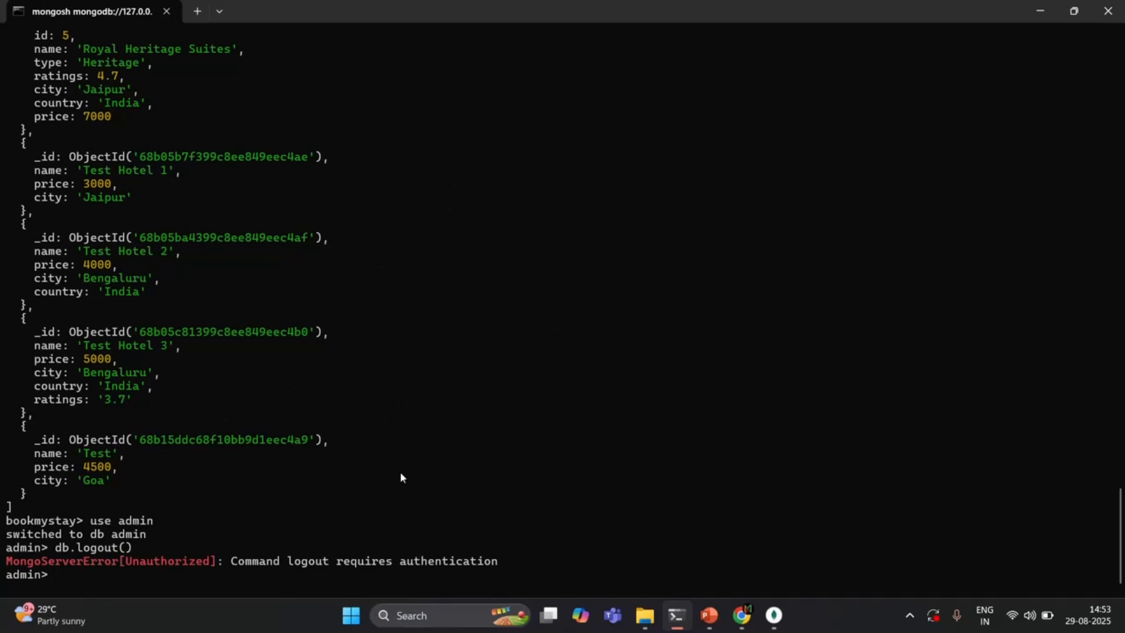
type("cls")
key("Return")
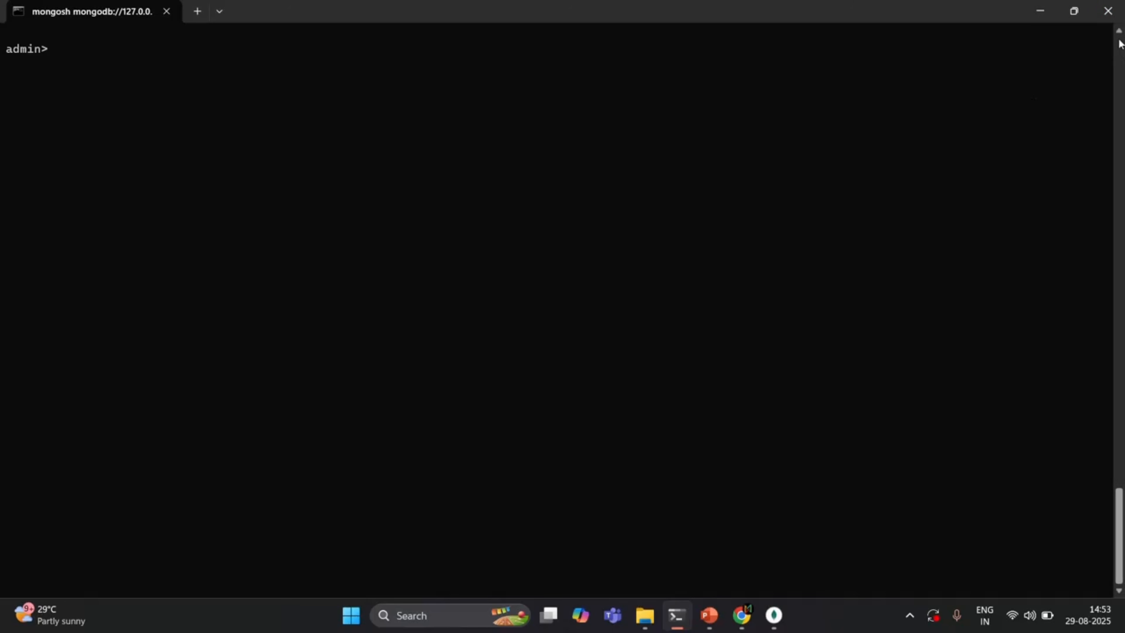
left_click(1108, 10)
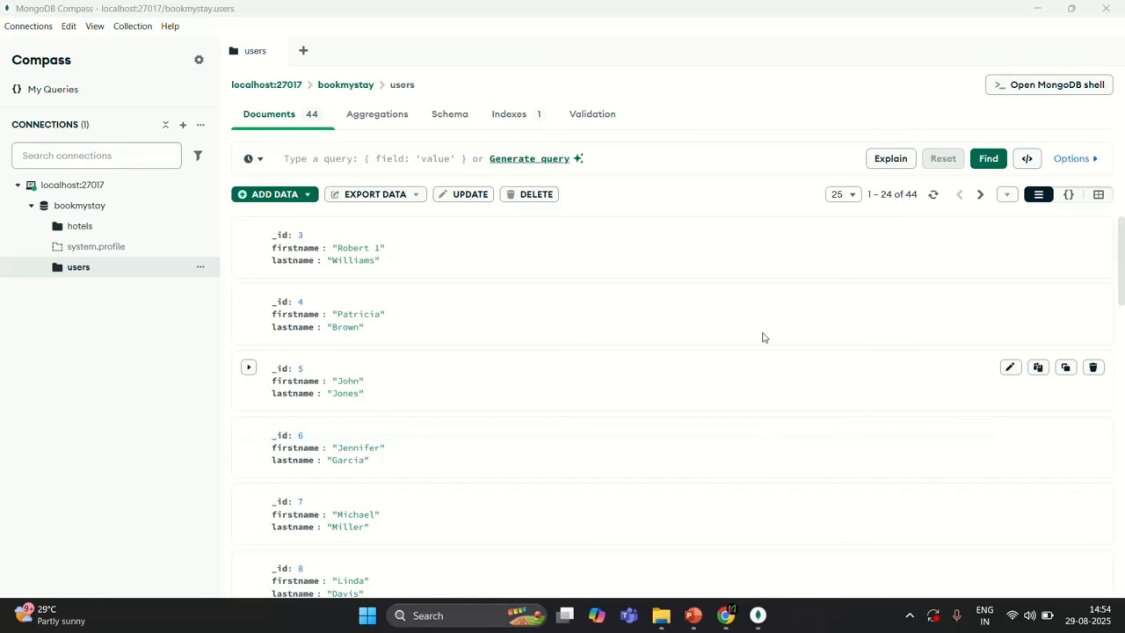
- View the hotels collection and the bookmystay database's collection overview, and collapse bookmystay in the connection tree
left_click(97, 226)
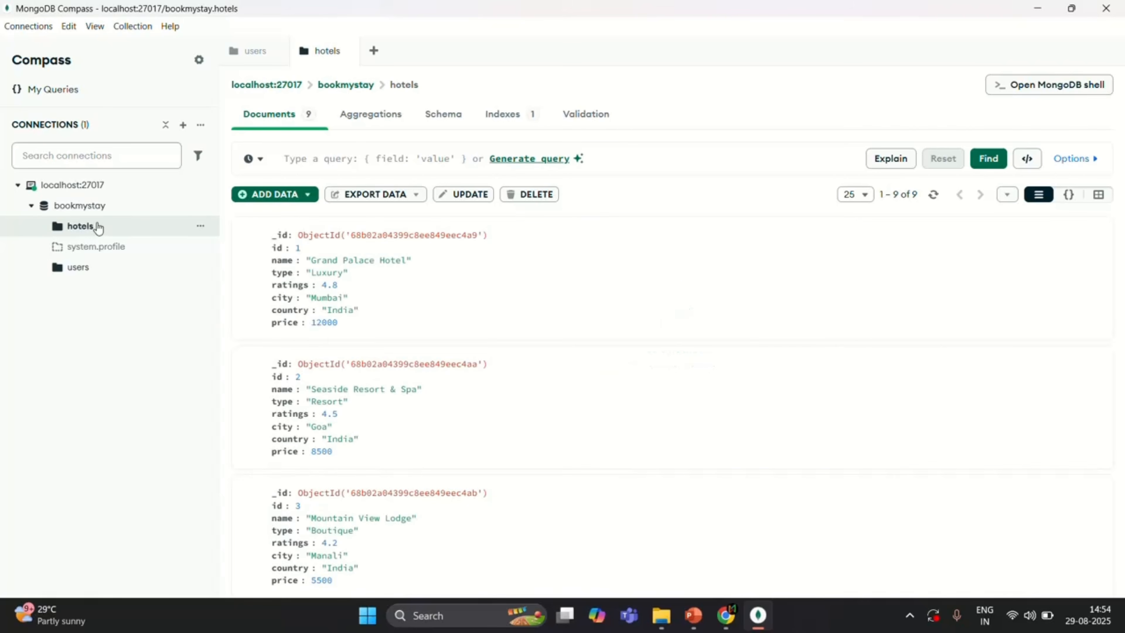
left_click(86, 212)
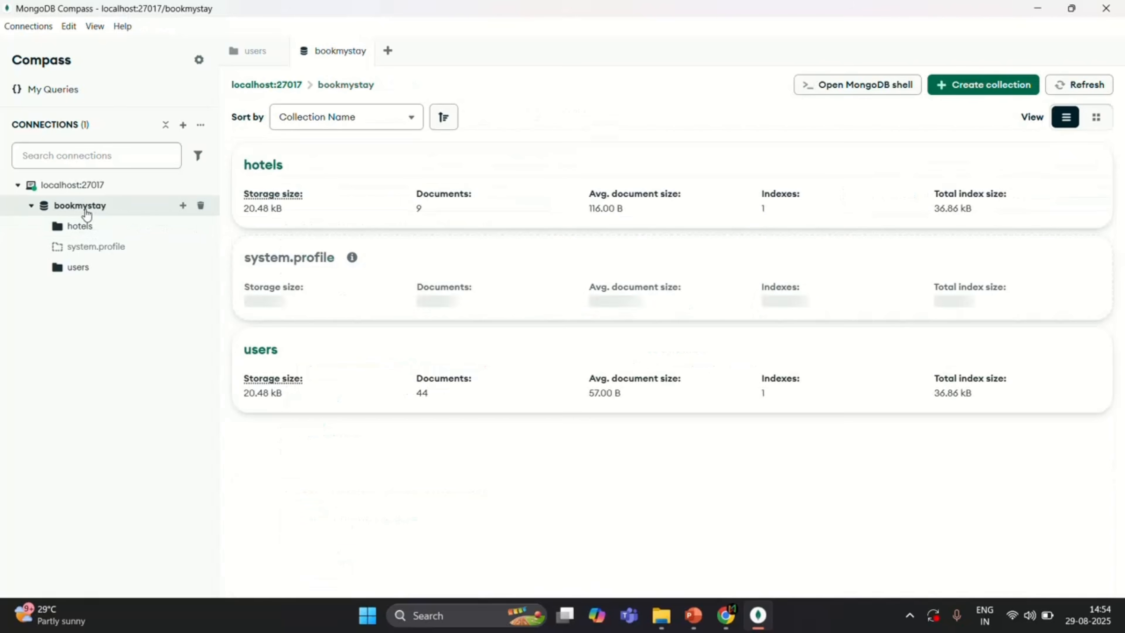
left_click(32, 207)
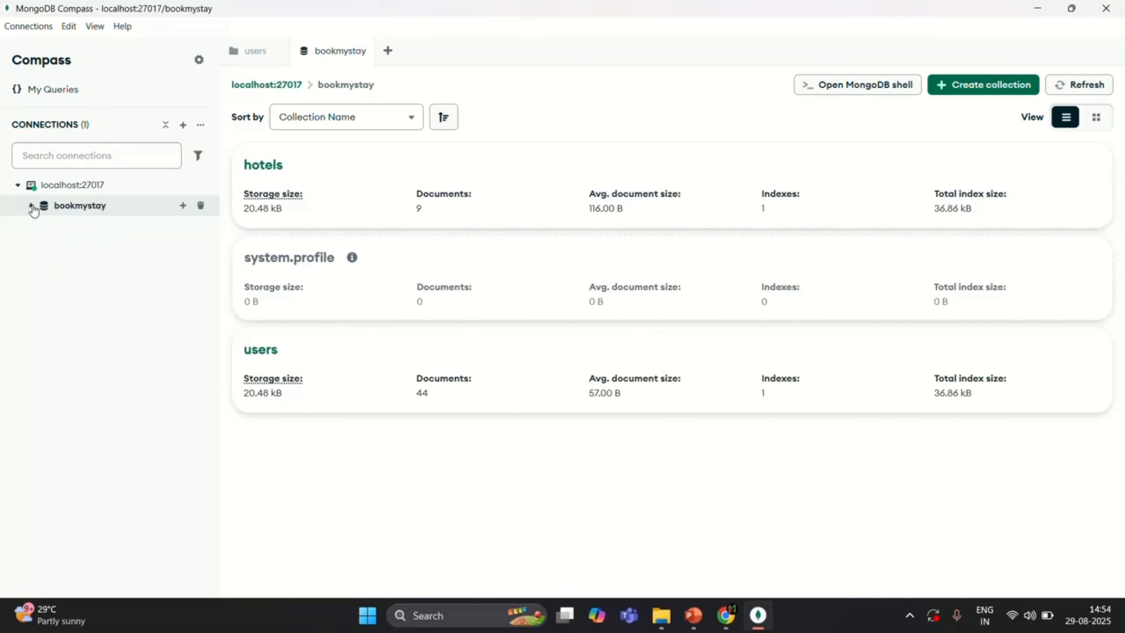